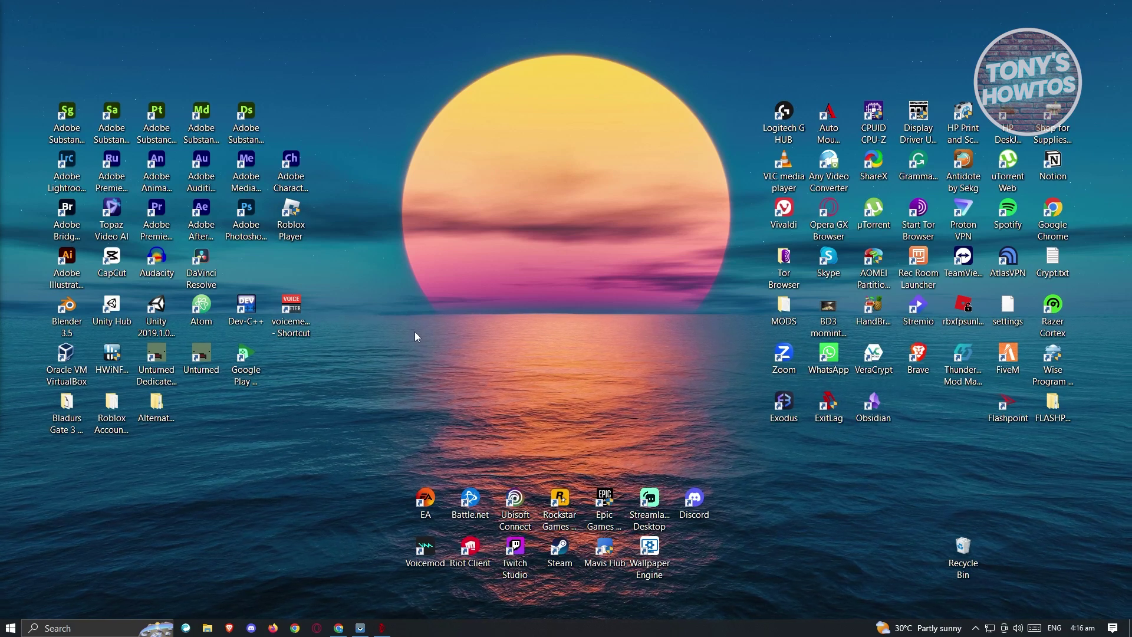
- Go to the ExitLag site's download page offering the Windows client, version 4.299.0
click(338, 627)
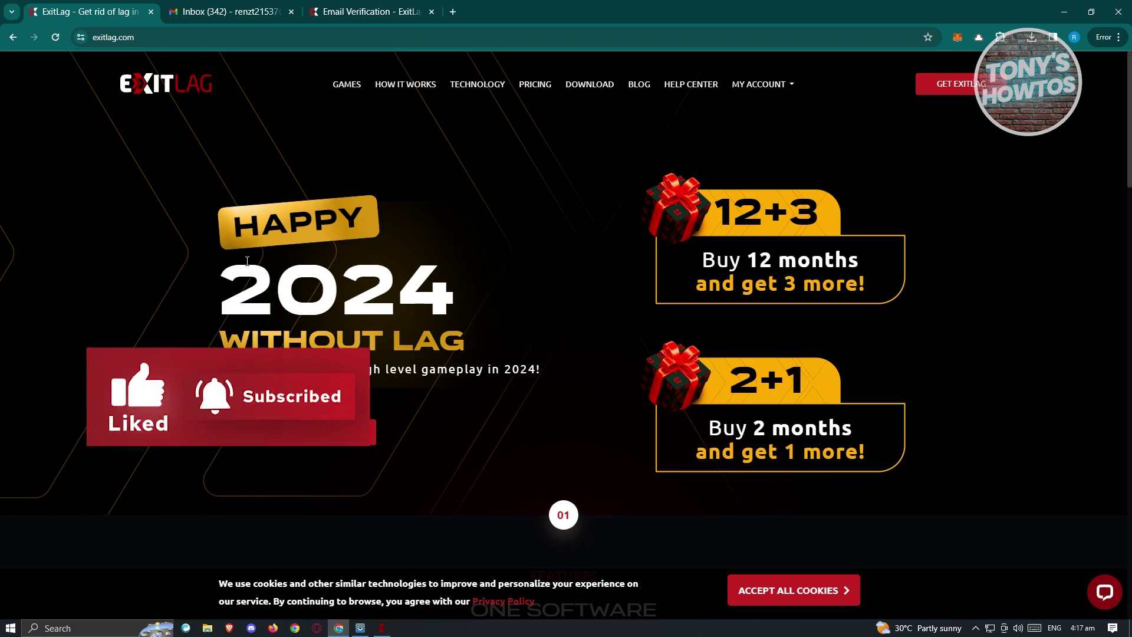
click(596, 89)
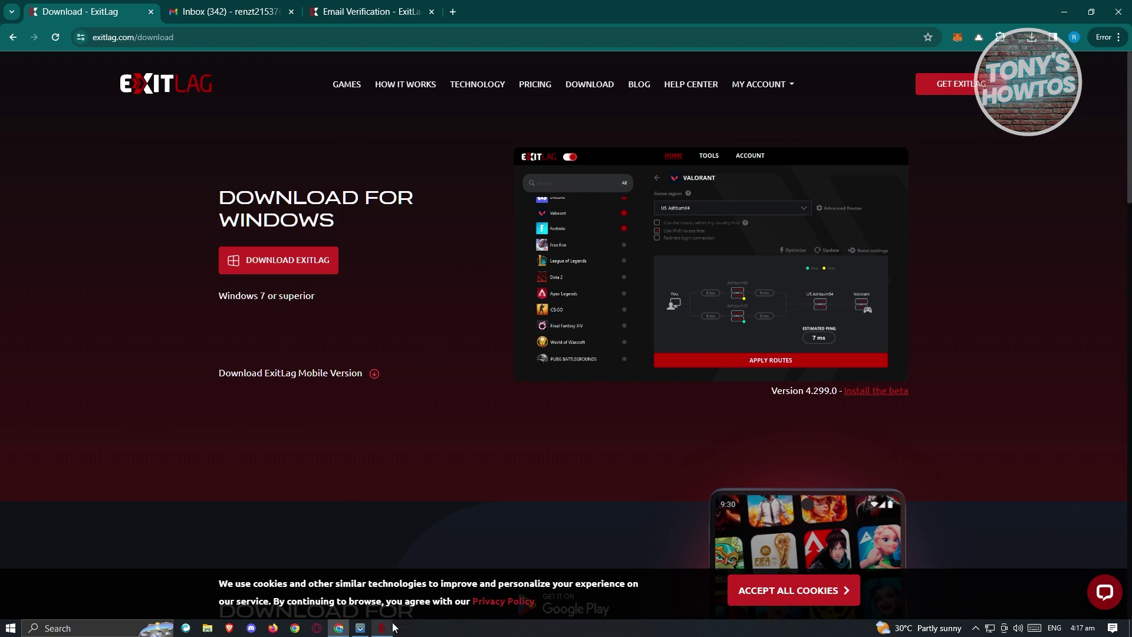
mouse_move(390, 631)
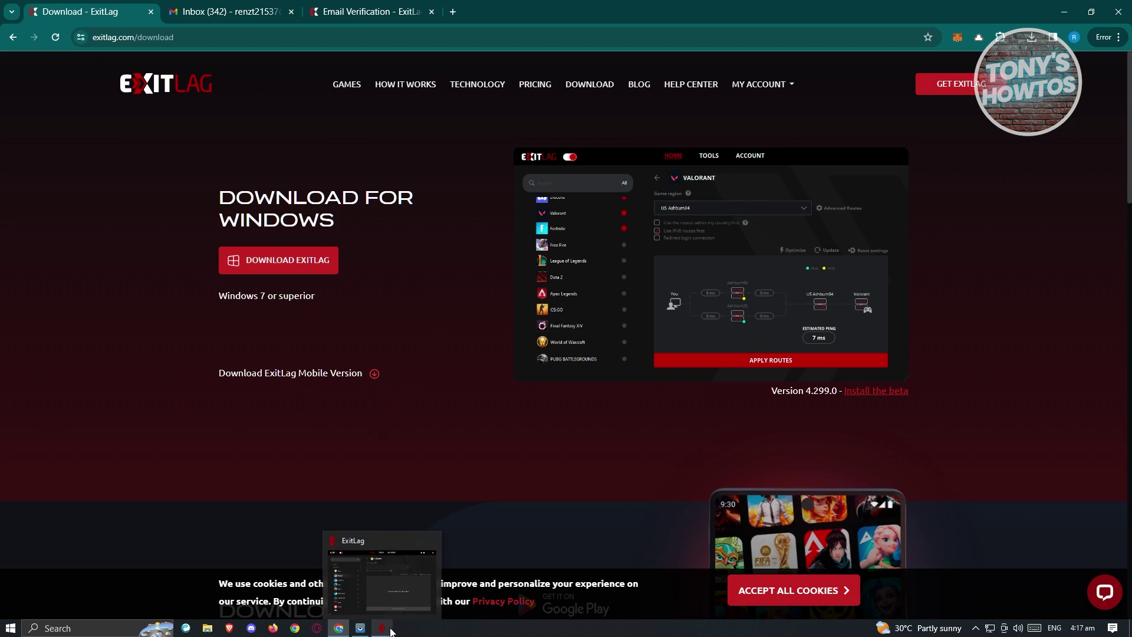
- Restore the ExitLag client, position it on the desktop, and minimize Chrome
click(391, 631)
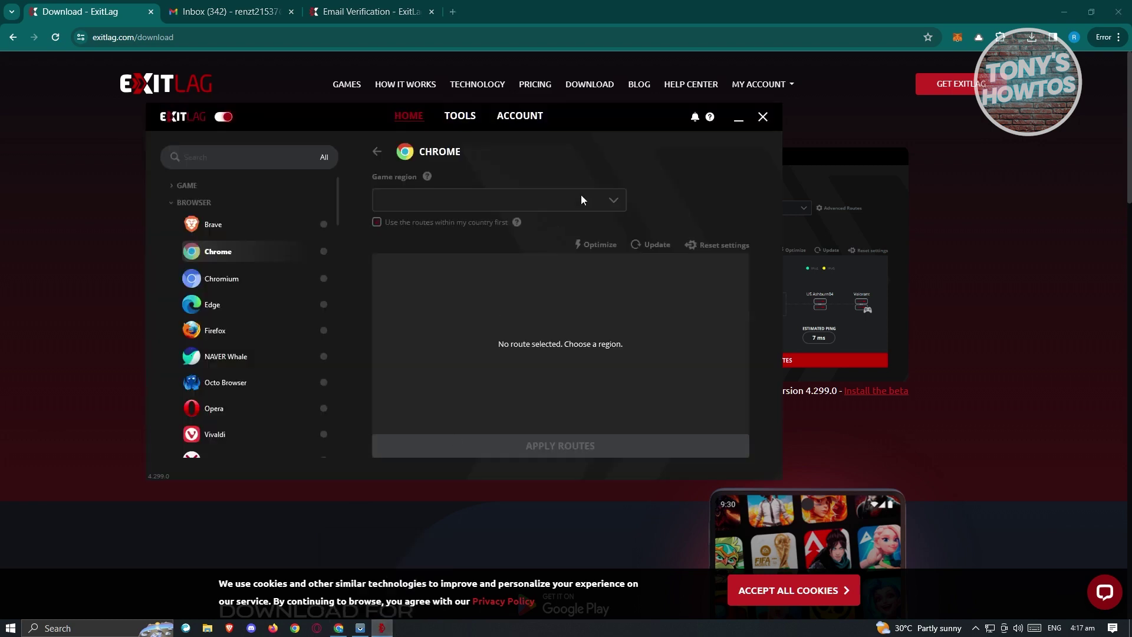
drag(638, 107, 793, 116)
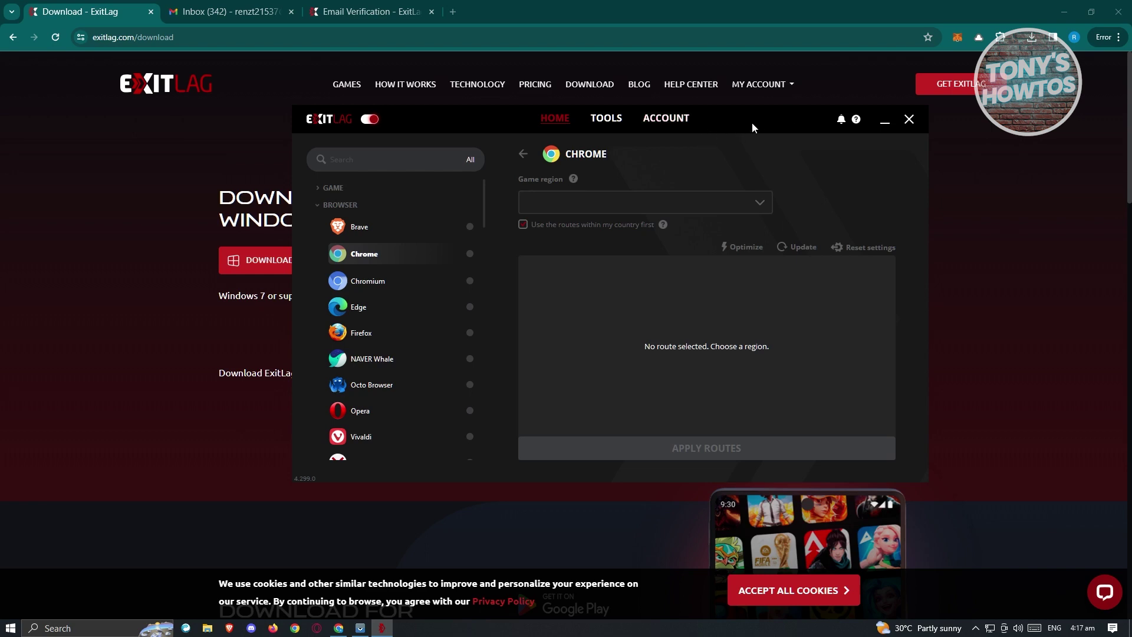
drag(752, 122, 742, 121)
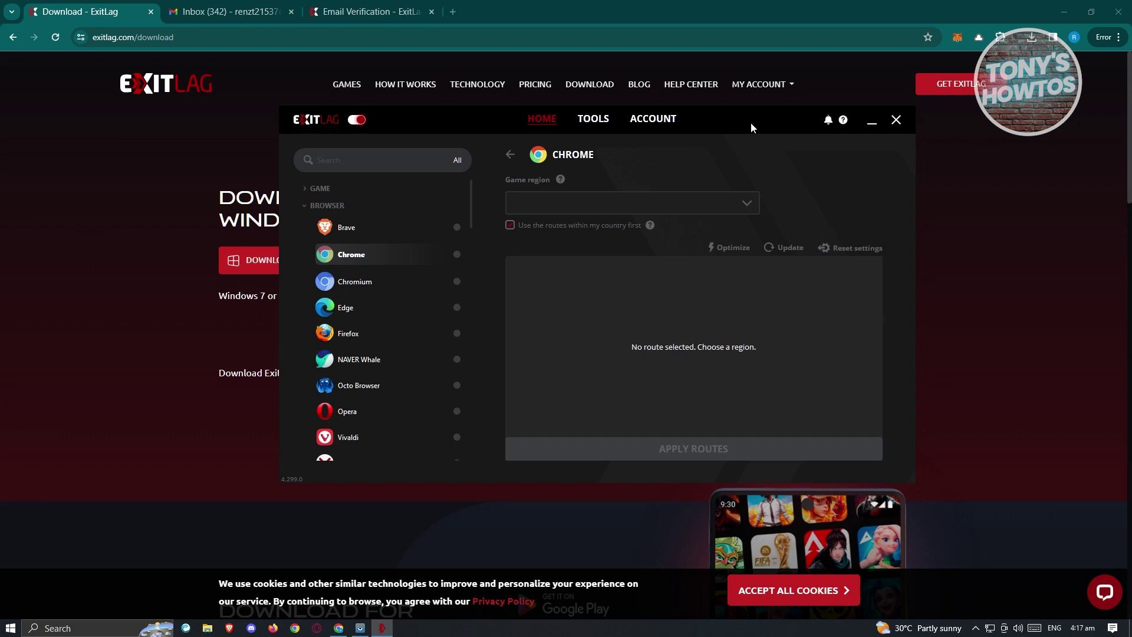
click(1064, 12)
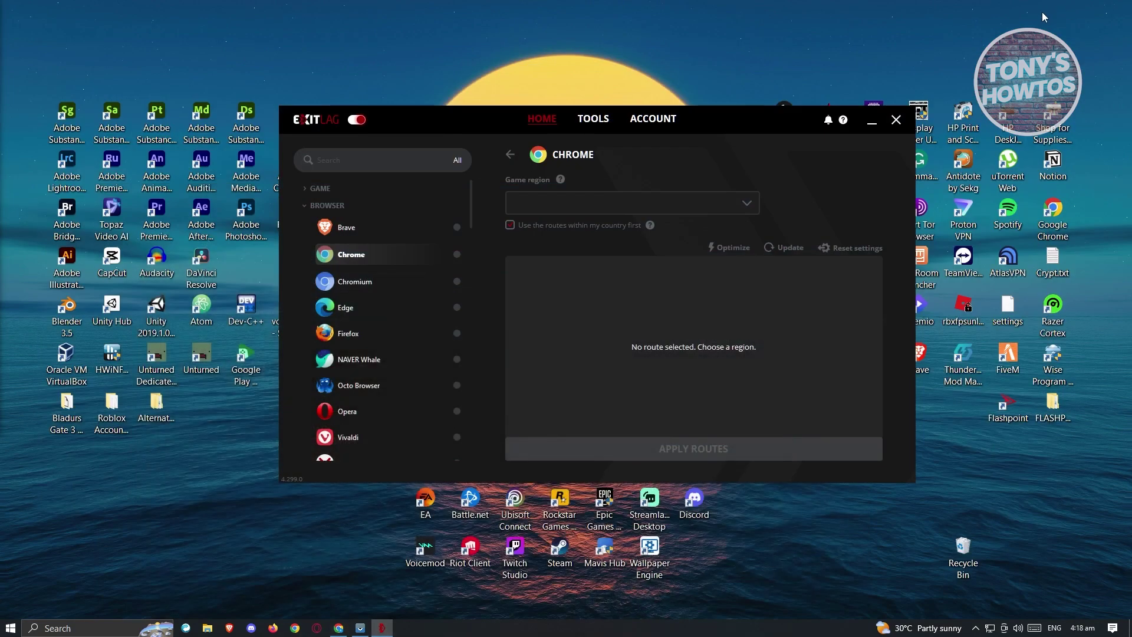
drag(777, 123, 763, 125)
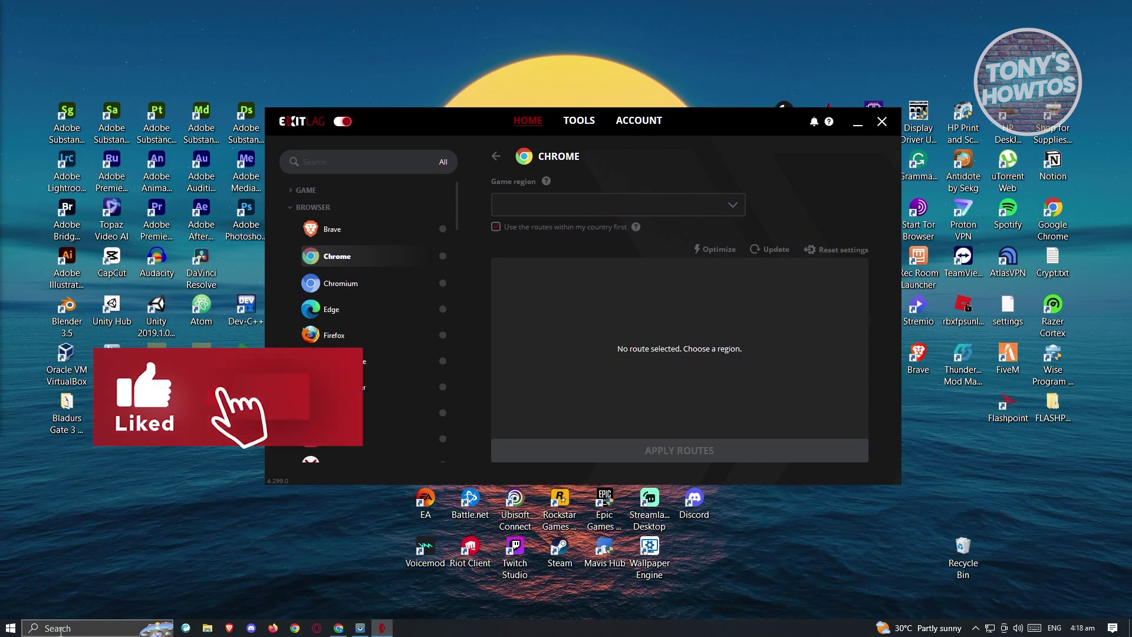
- Search 'control' and show the Ethernet connection's status in Network and Sharing Center
click(77, 624)
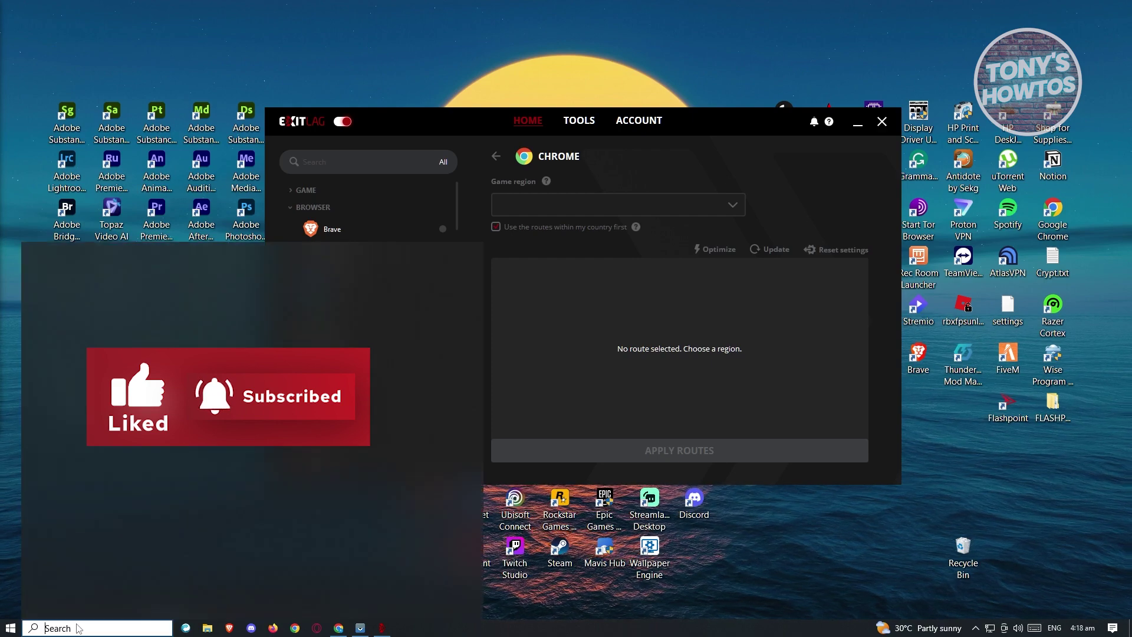
text(control)
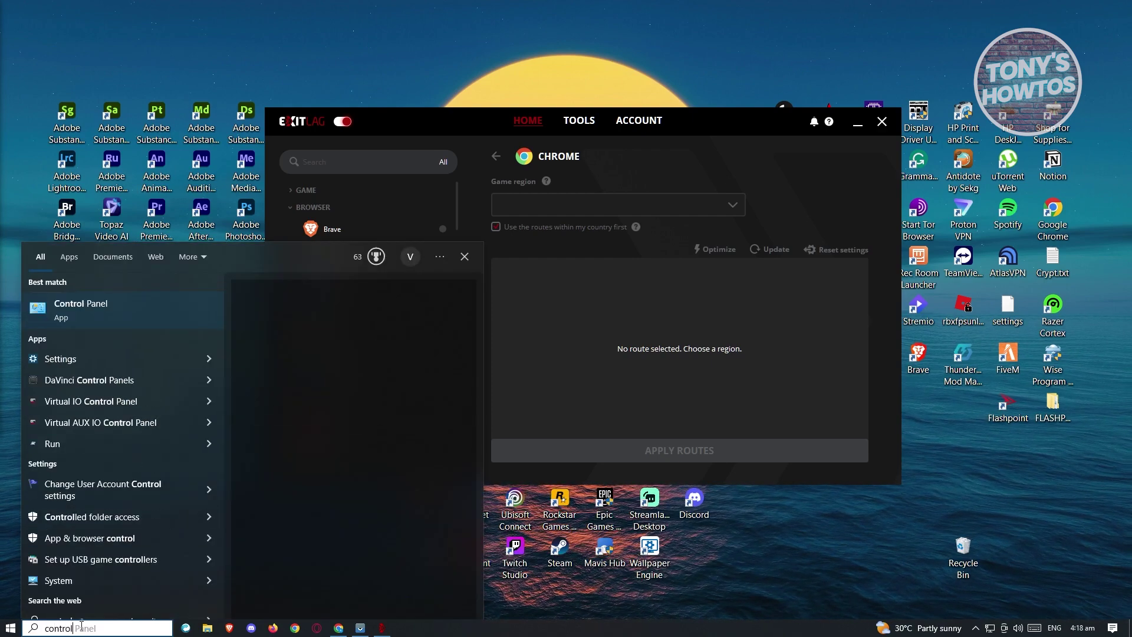
click(129, 321)
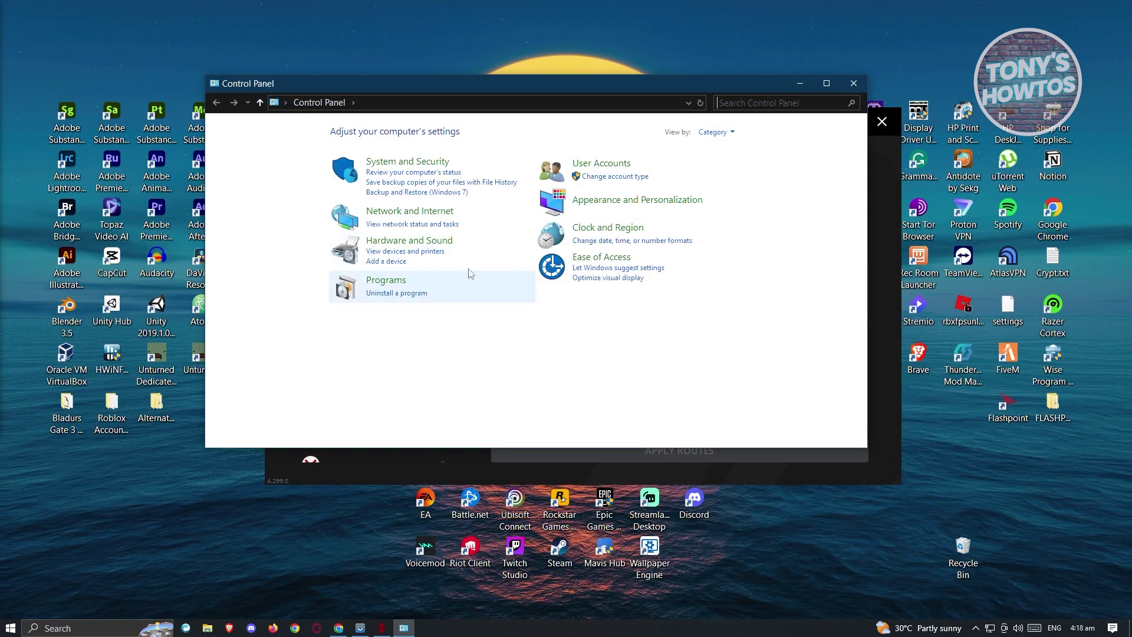
click(424, 212)
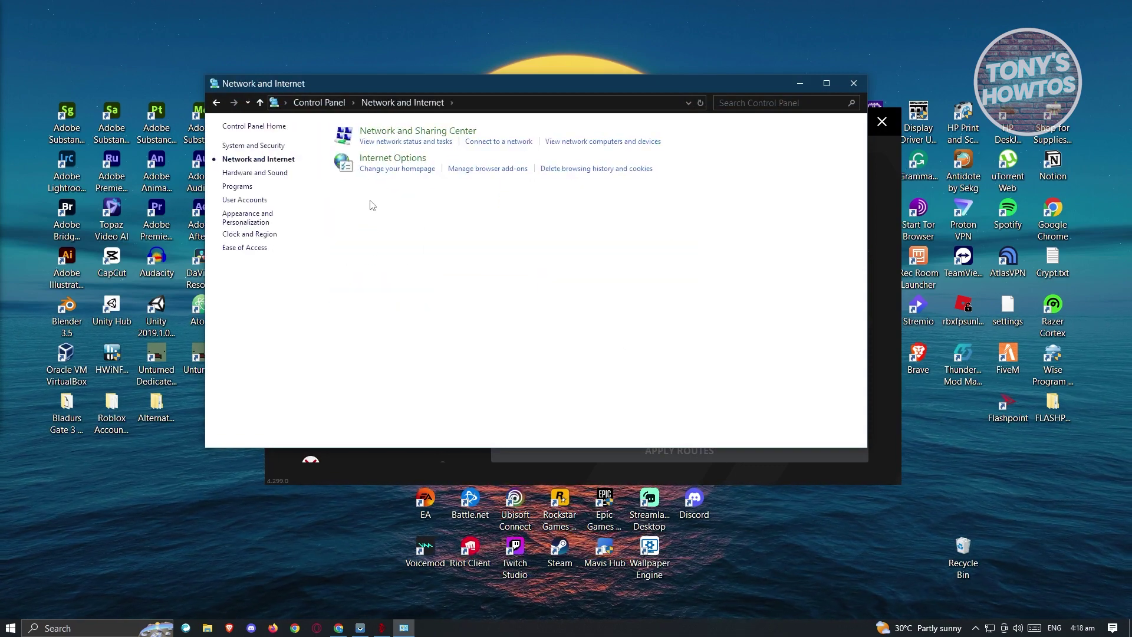
click(428, 136)
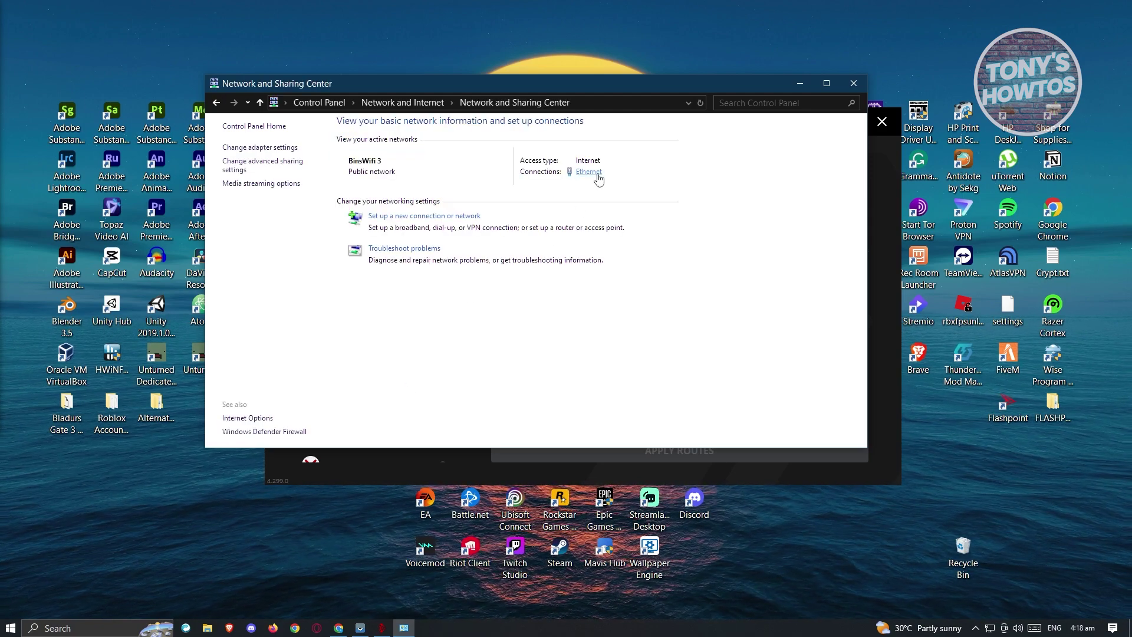
click(596, 176)
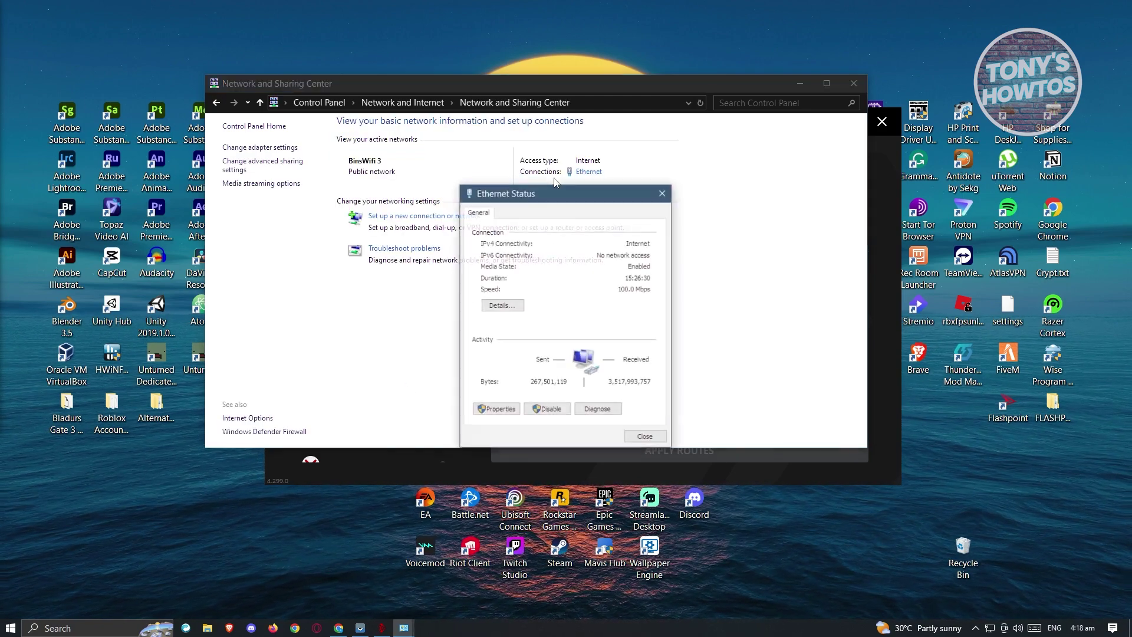
- Check that Ethernet's IPv4 properties list DNS servers 8.8.8.8 and 8.8.4.4
click(496, 409)
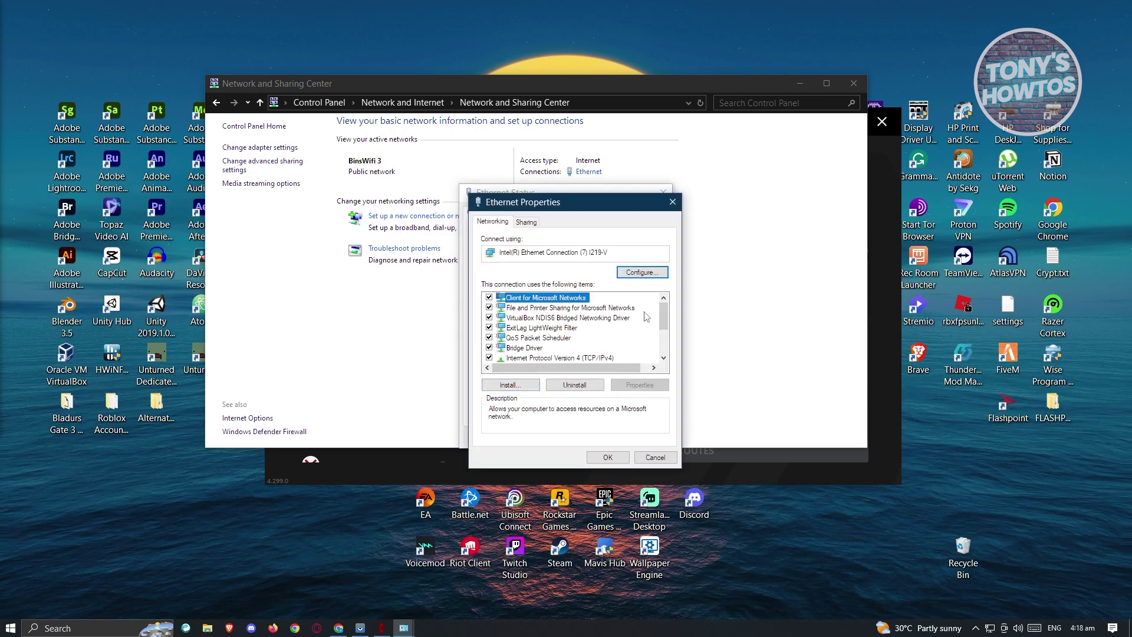
scroll(633, 323, down, 1)
click(598, 329)
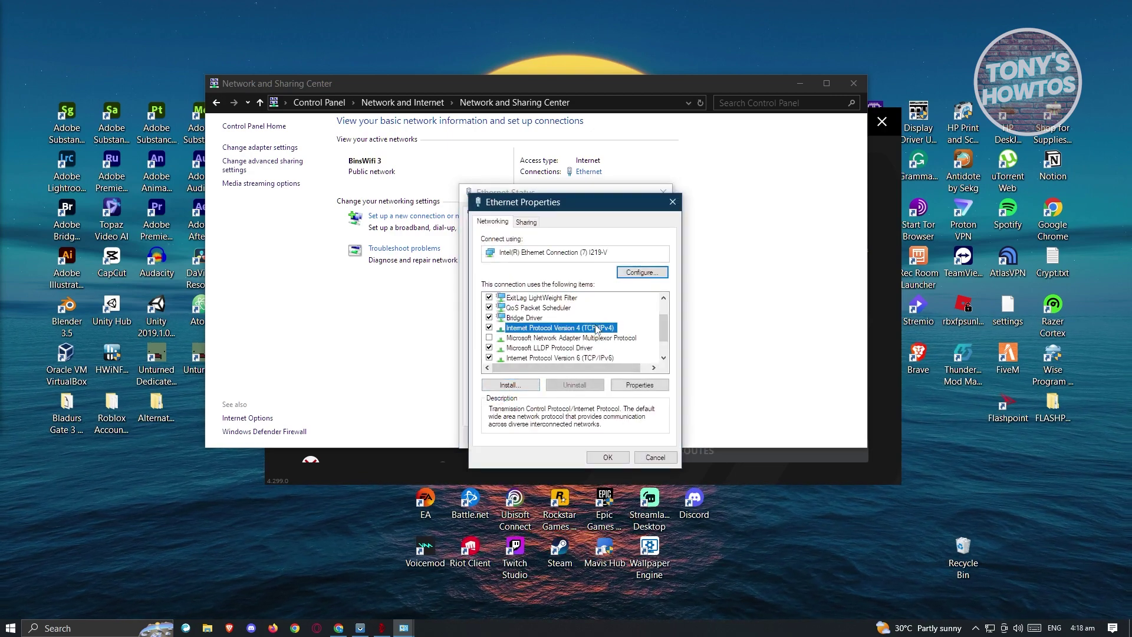
click(640, 384)
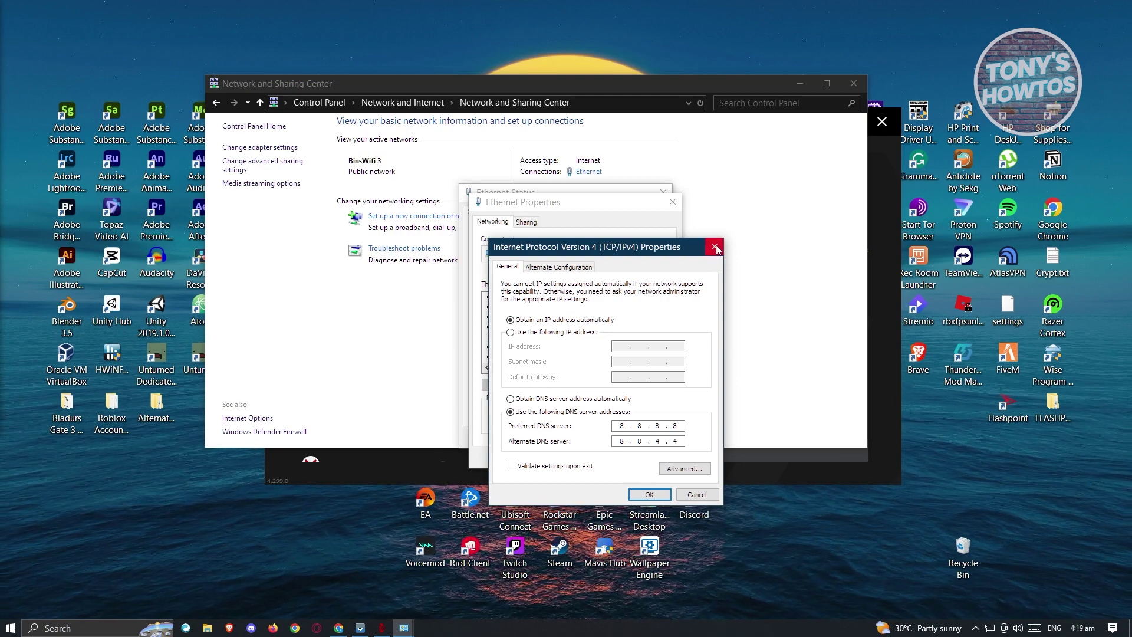
- Close the IPv4, Ethernet properties, Ethernet status and Network and Sharing Center windows
click(649, 494)
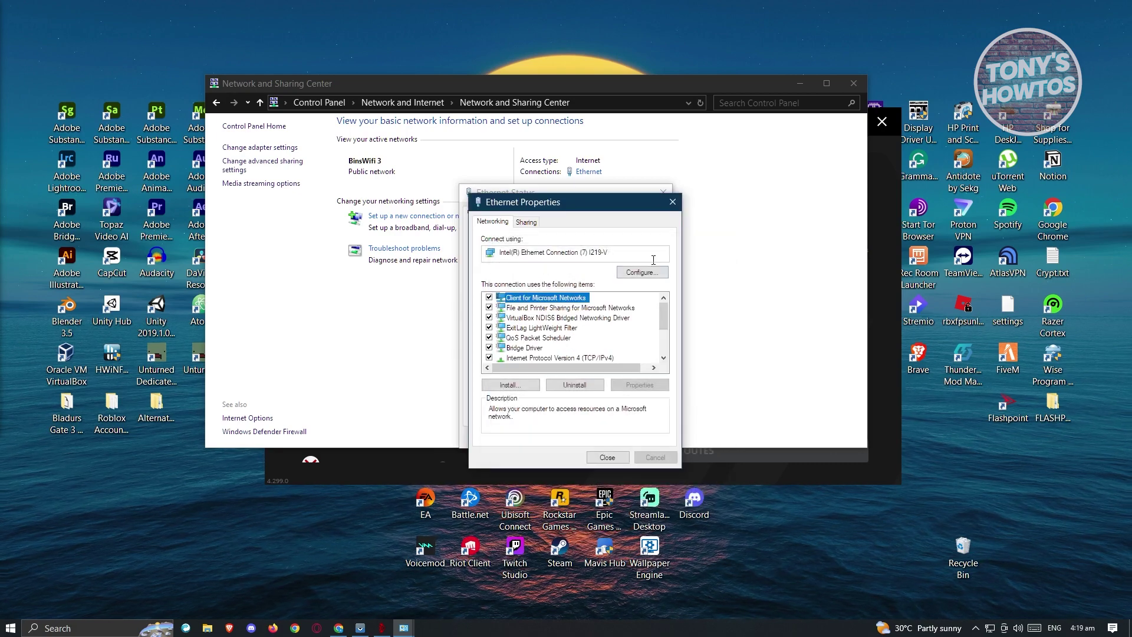
click(608, 455)
click(646, 437)
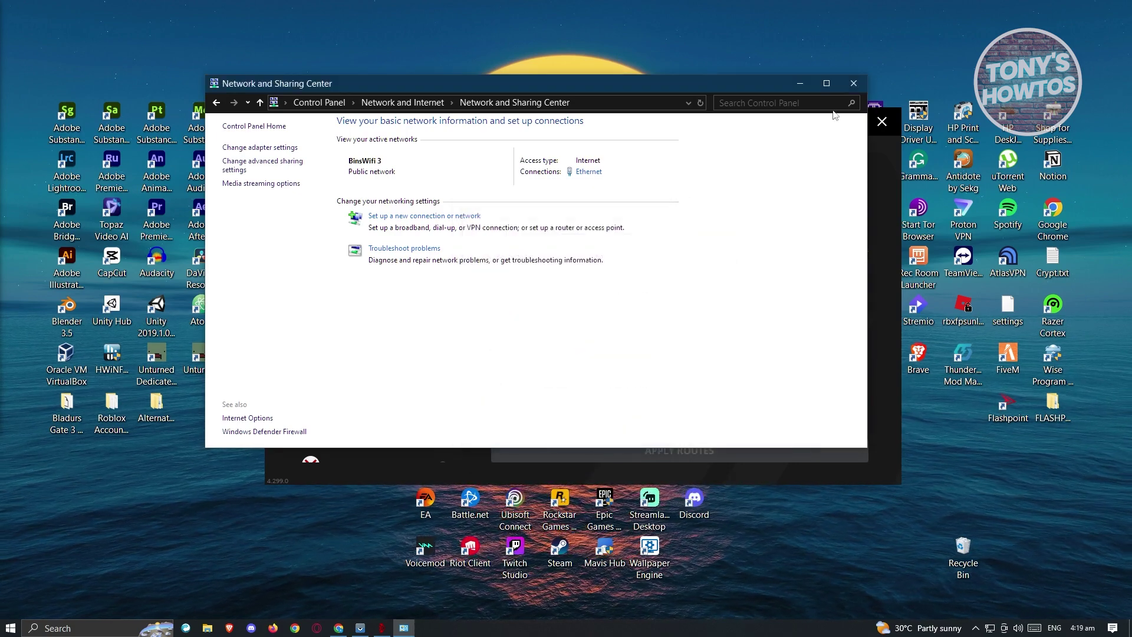
click(853, 83)
- View the ExitLag account page showing no VIP days, then return to the website's My Account menu
mouse_move(731, 115)
mouse_down()
mouse_move(720, 115)
mouse_move(728, 112)
mouse_up()
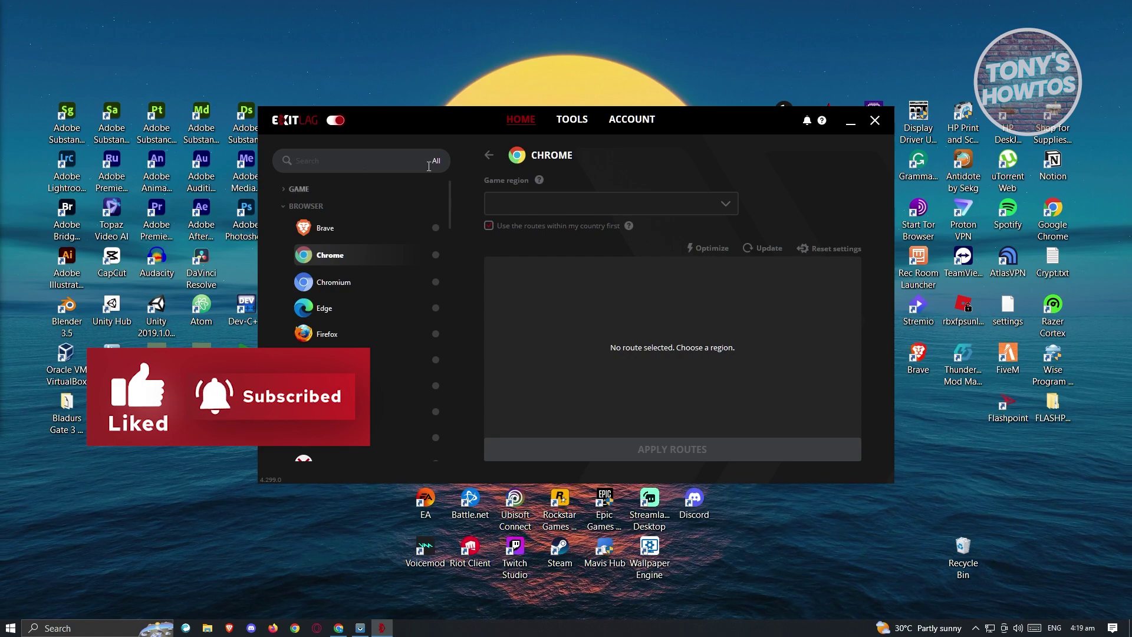
click(632, 120)
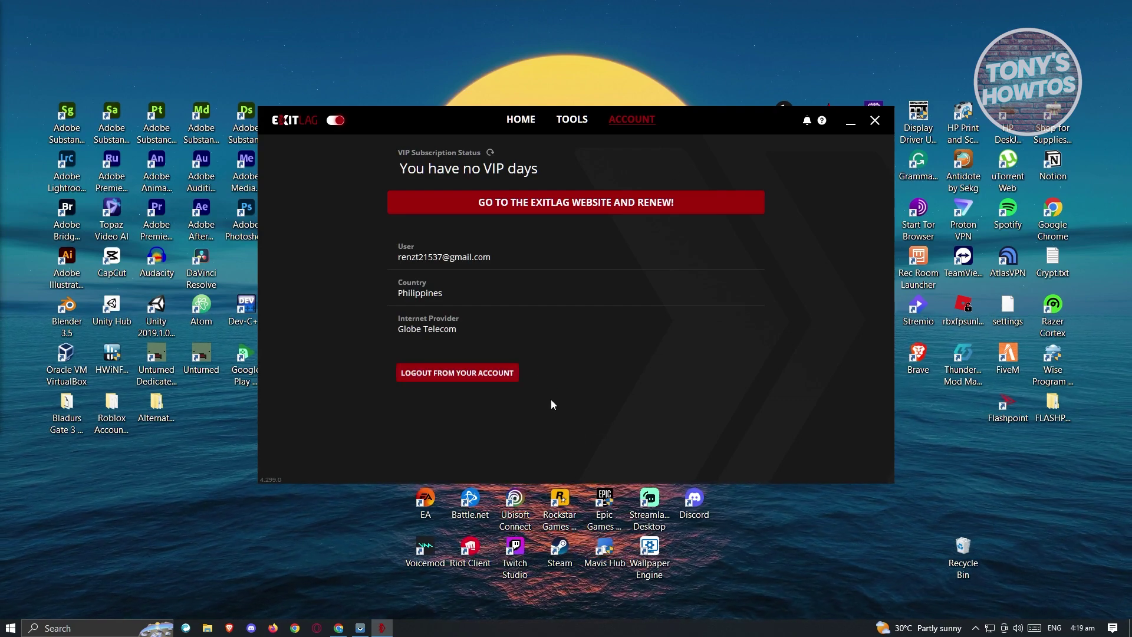
click(338, 628)
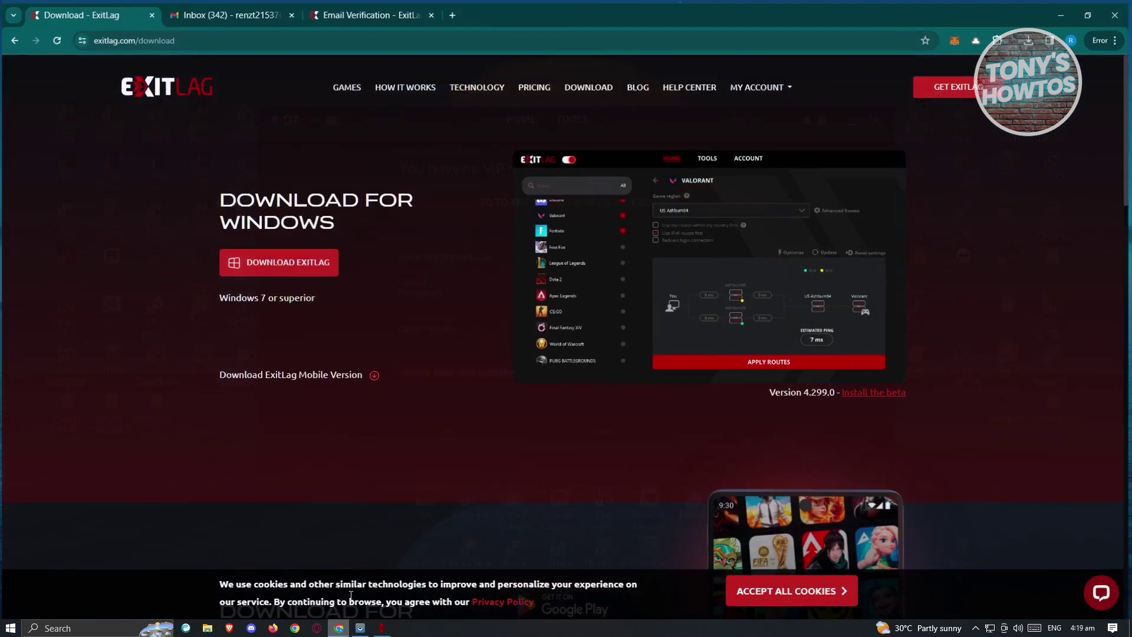
click(381, 628)
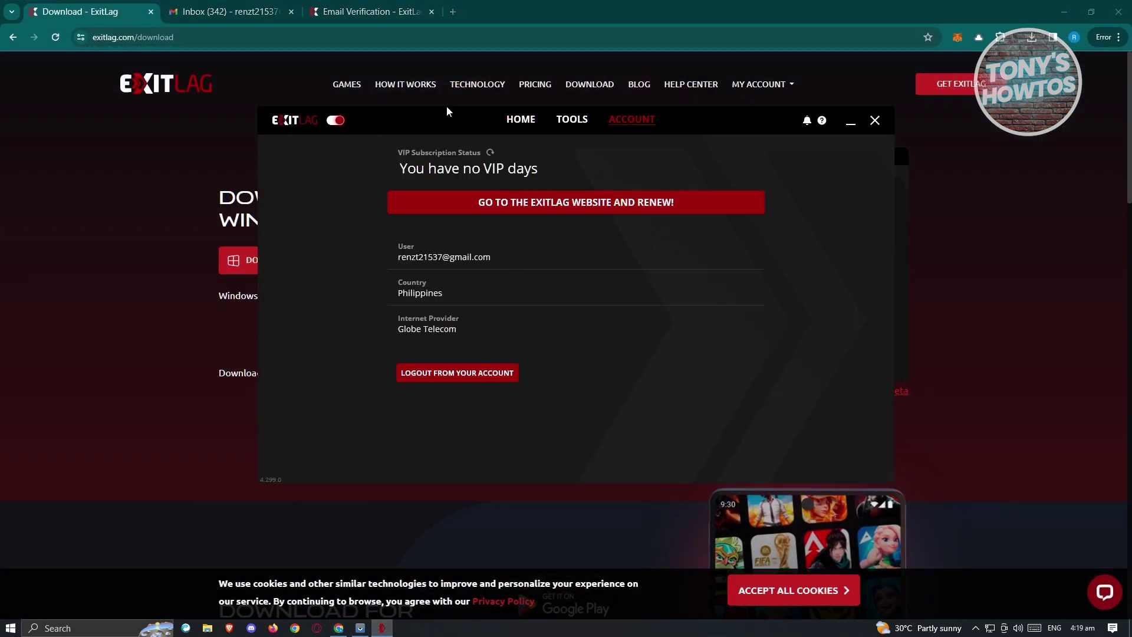
click(70, 308)
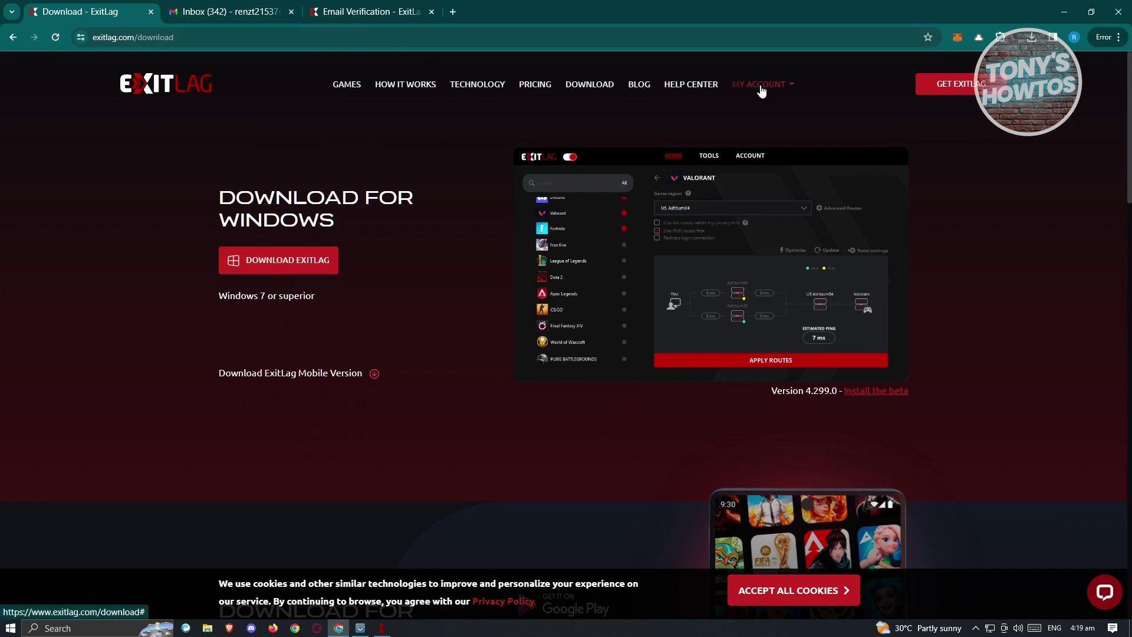
click(790, 88)
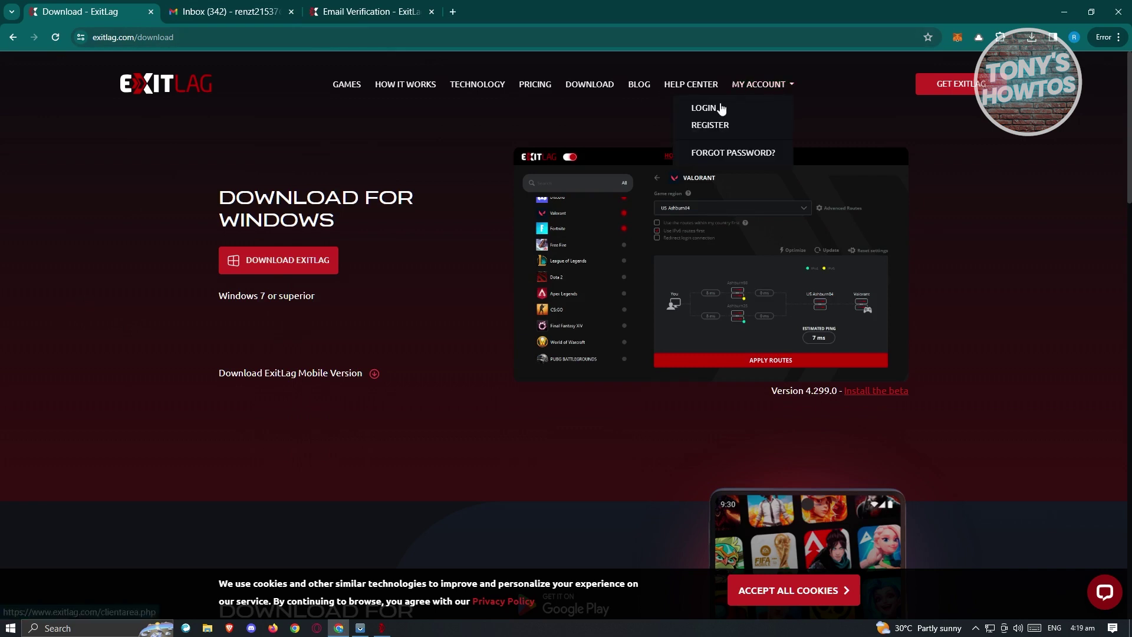
- Go to the ExitLag registration page and scroll down to the Create My Account button
click(710, 125)
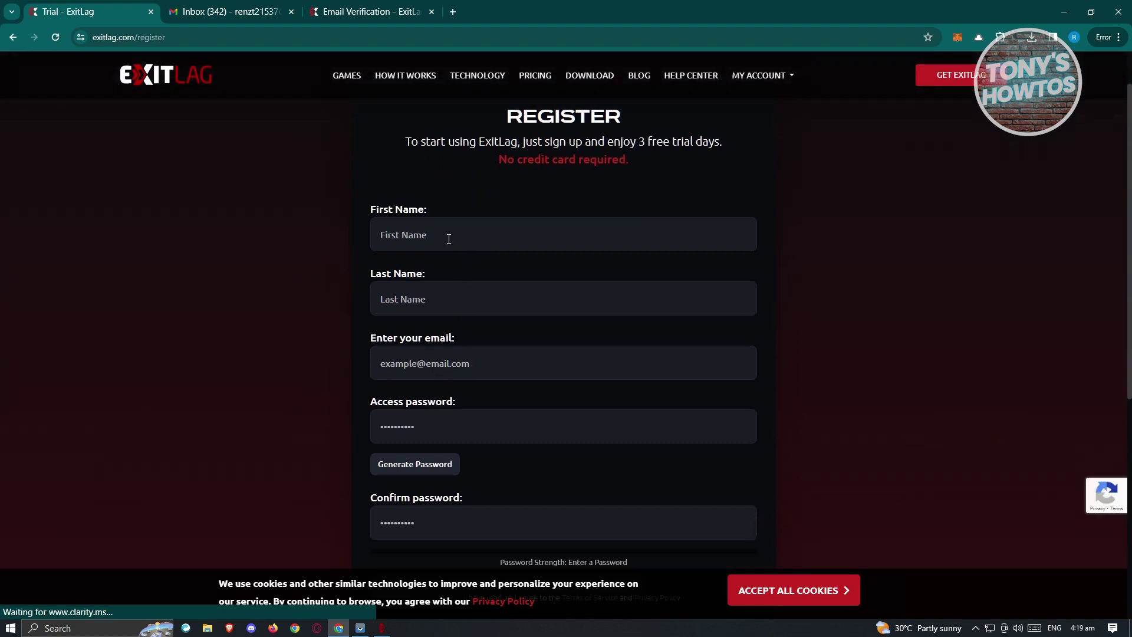
scroll(540, 313, down, 1)
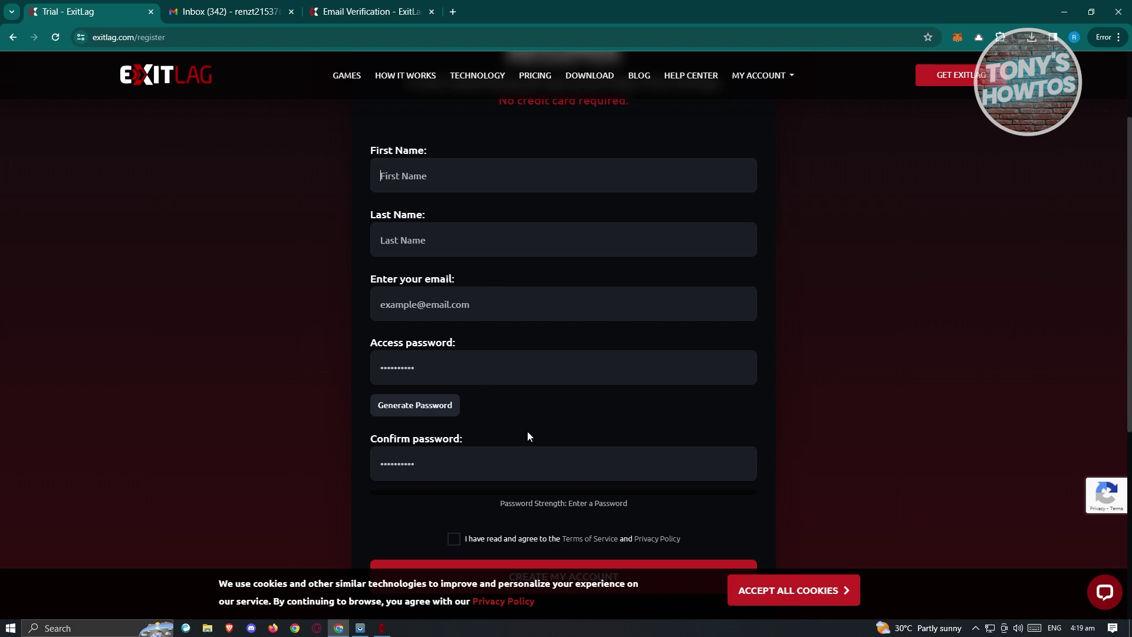
scroll(448, 443, down, 2)
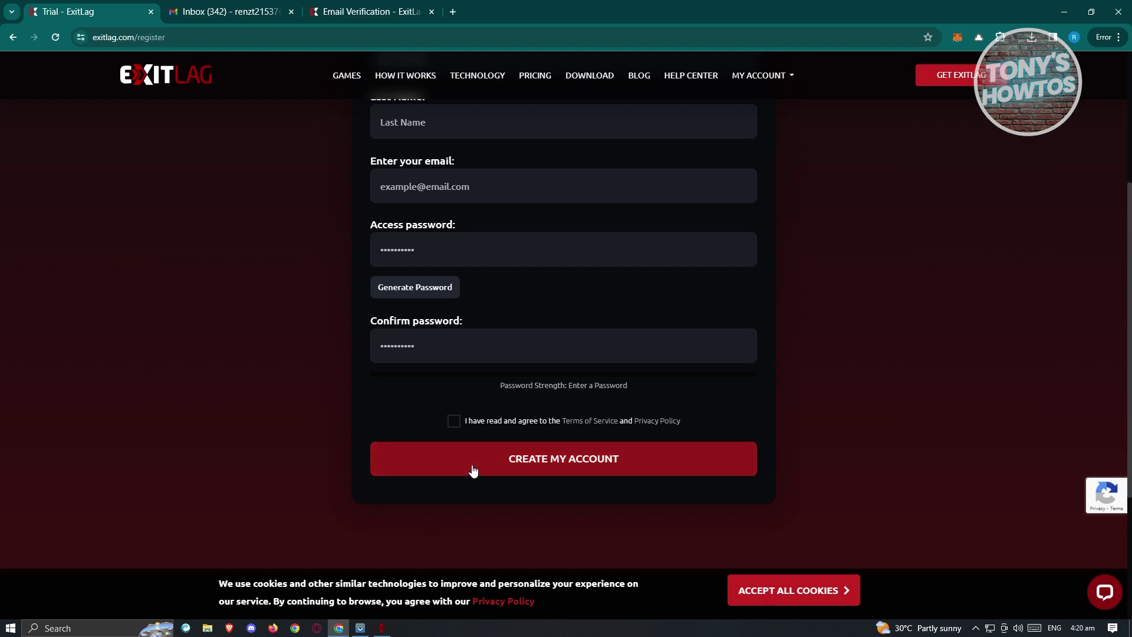
click(239, 19)
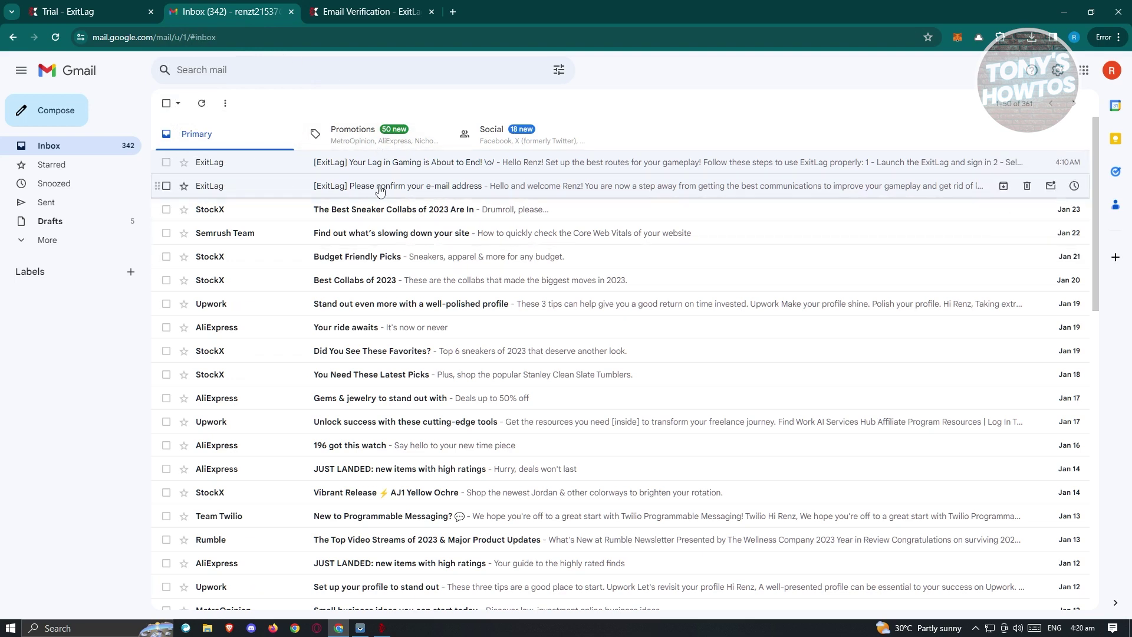
- Confirm the ExitLag e-mail address, then read the 'Your Lag in Gaming is About to End!' email
click(442, 186)
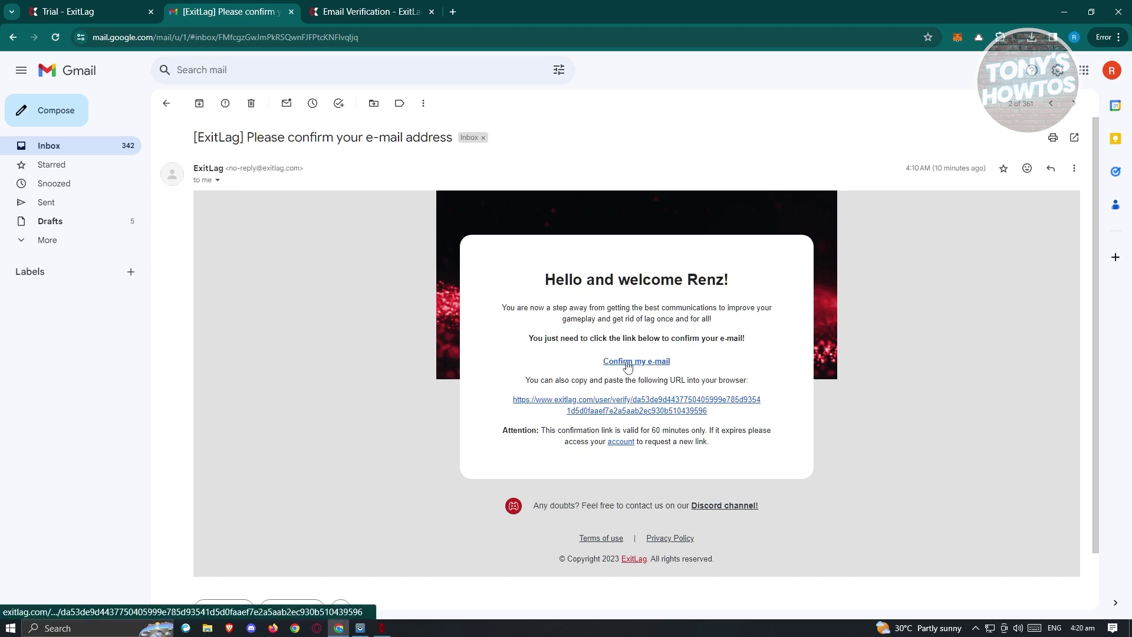
click(627, 363)
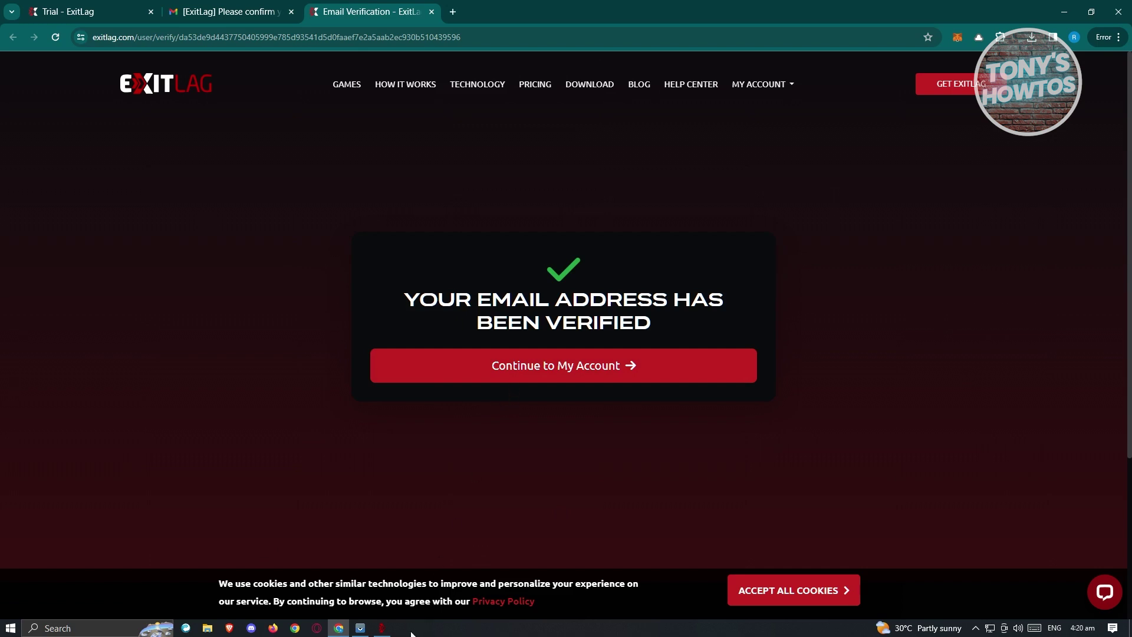
click(220, 8)
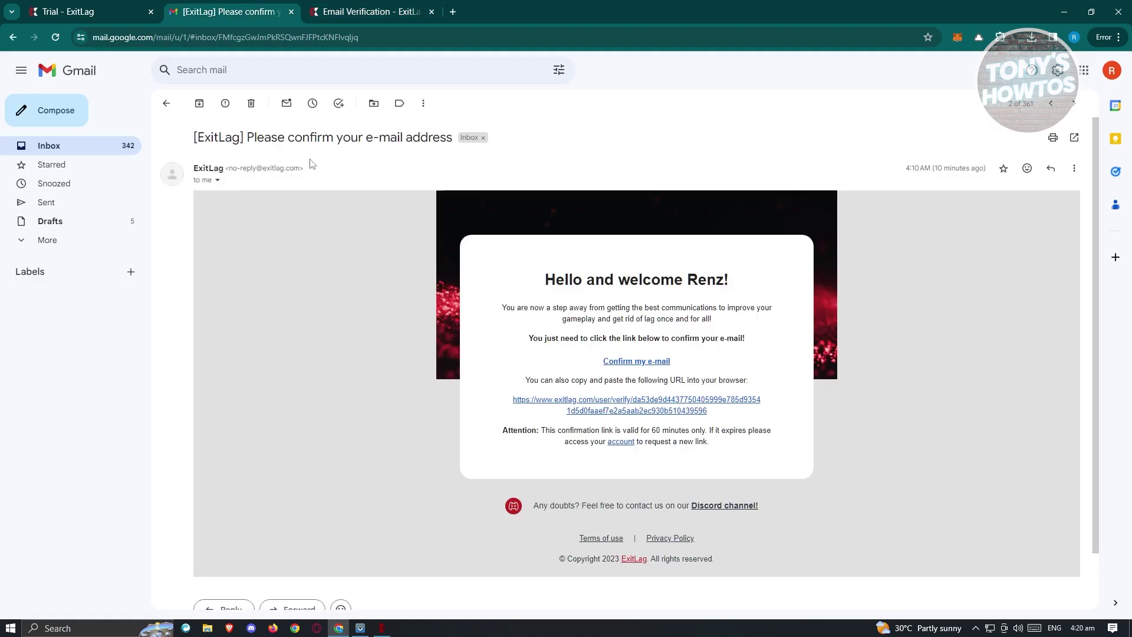
click(12, 38)
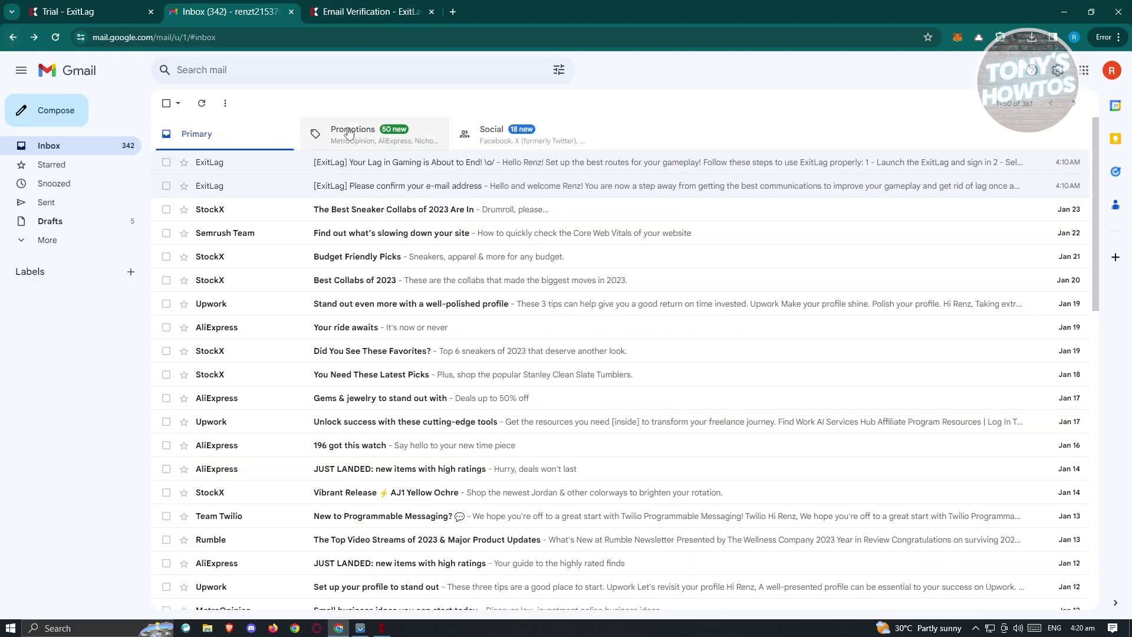
click(381, 160)
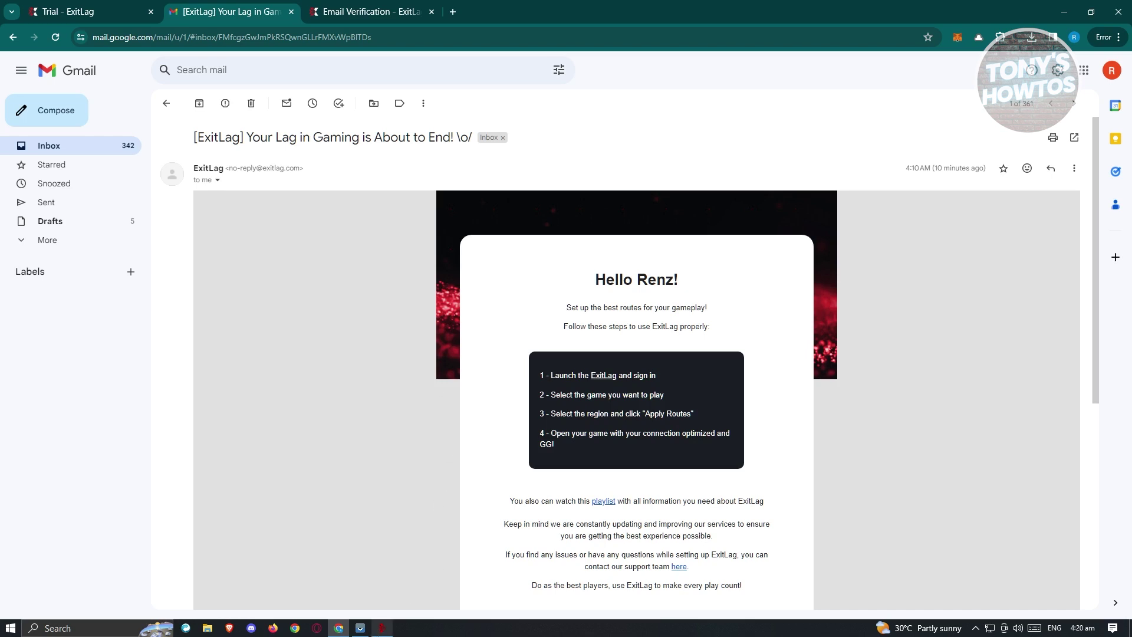
click(381, 628)
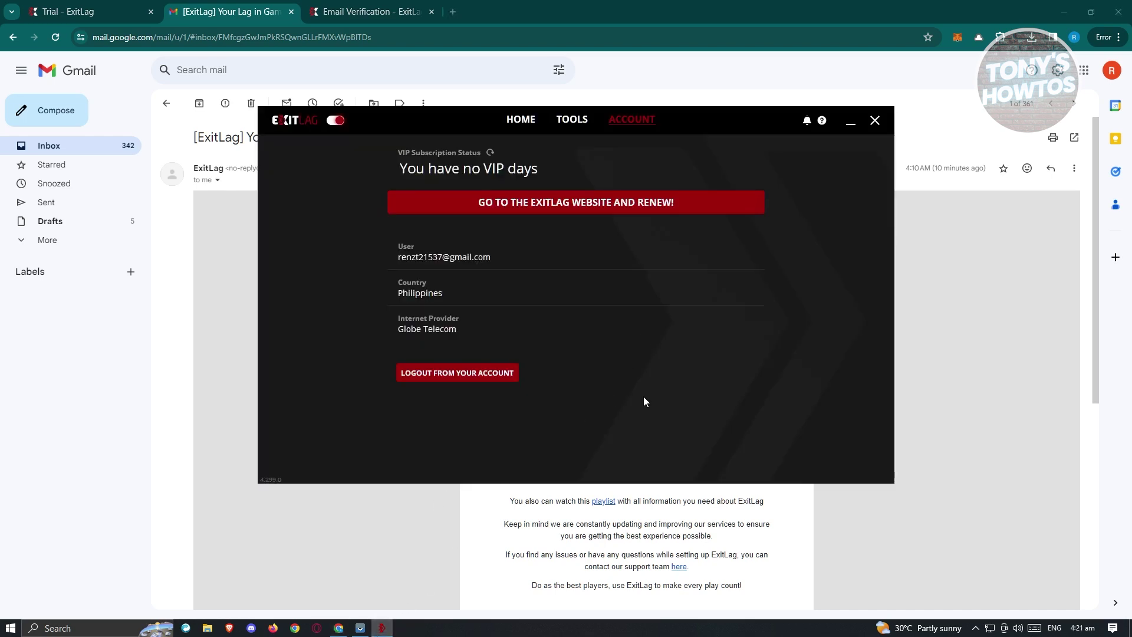
- Search the game list for League of Legends, select it, and view its route settings
click(521, 121)
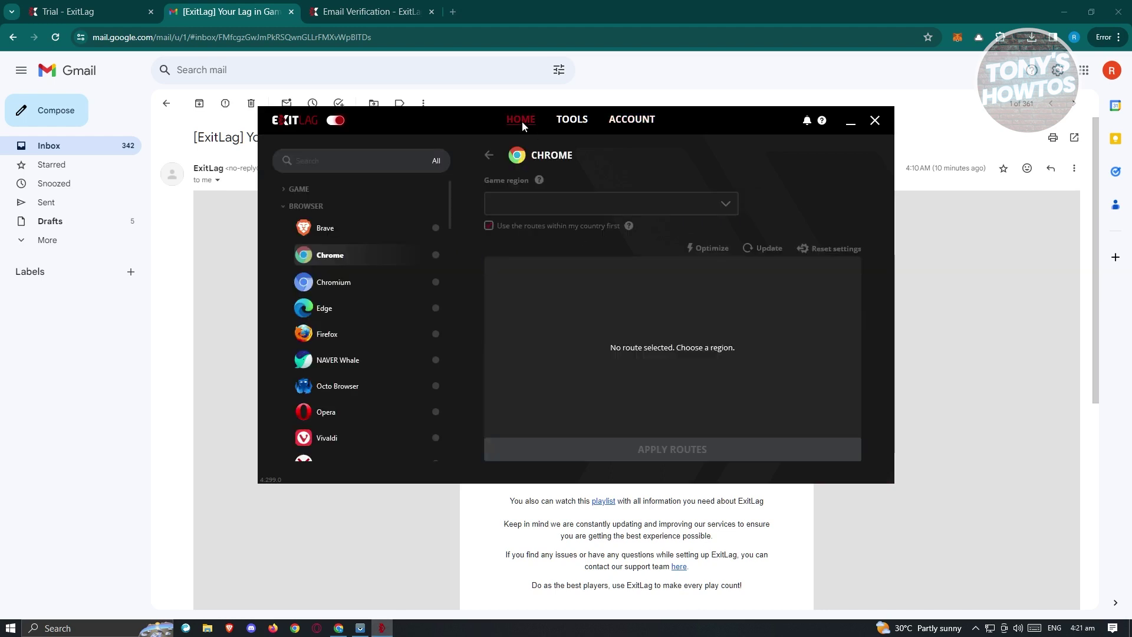
click(324, 161)
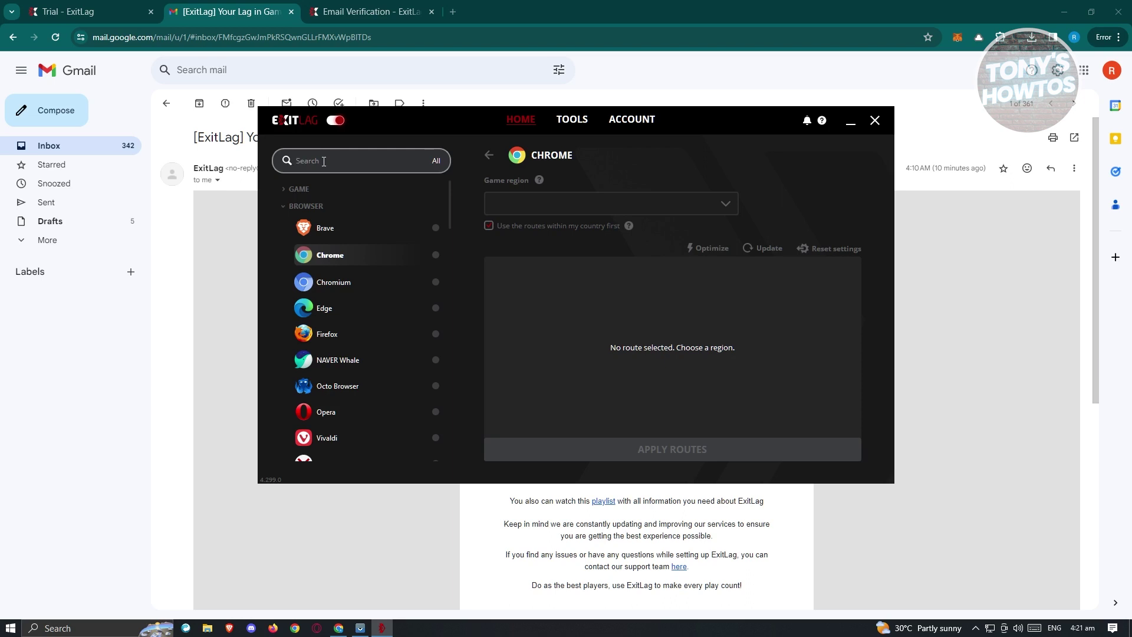
text(league)
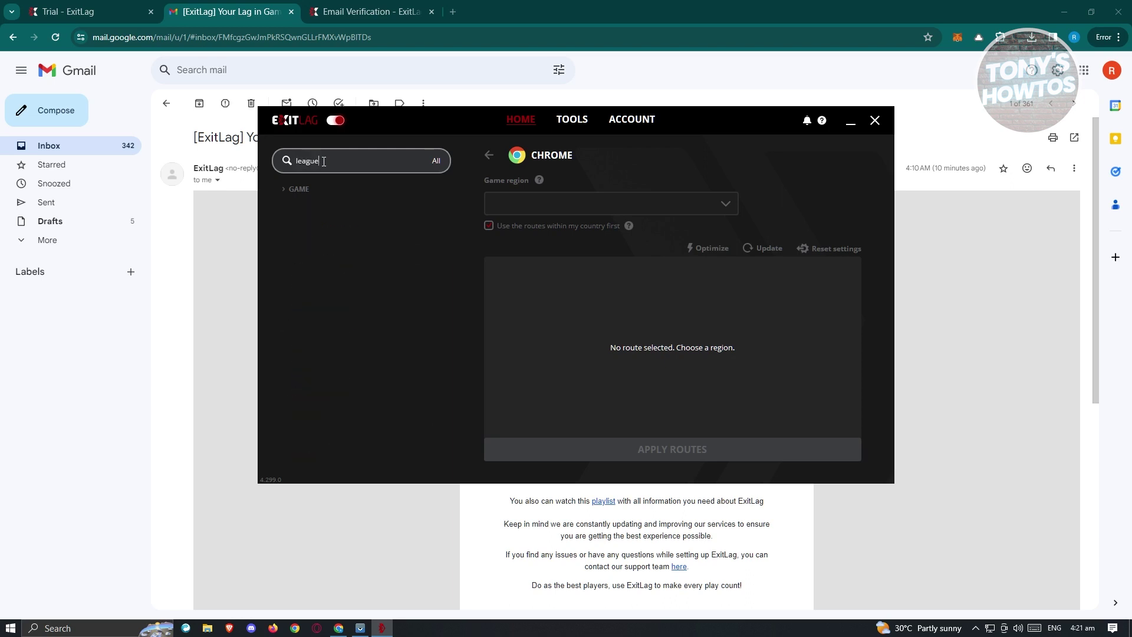
key(BackSpace)
key(BackSpace)
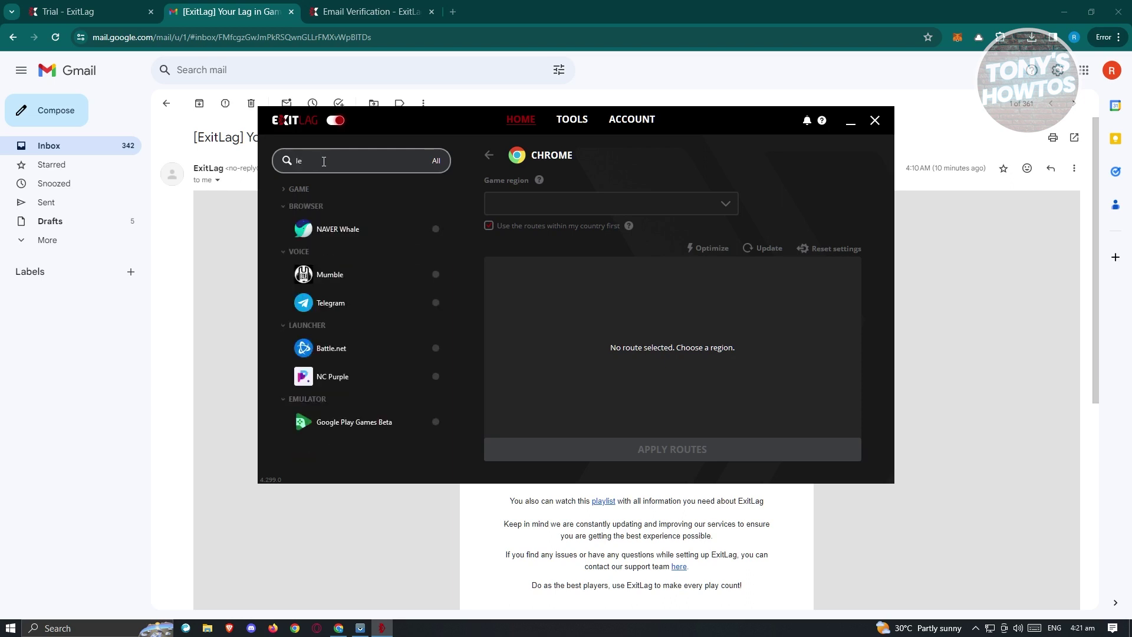
click(282, 190)
click(326, 160)
text(ag)
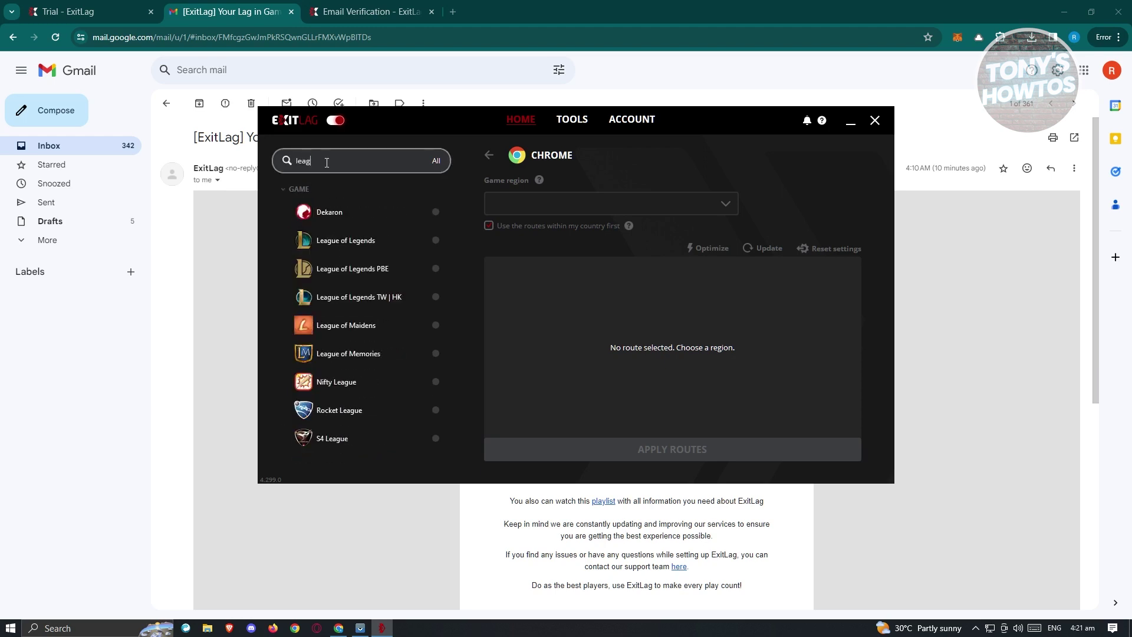
click(354, 240)
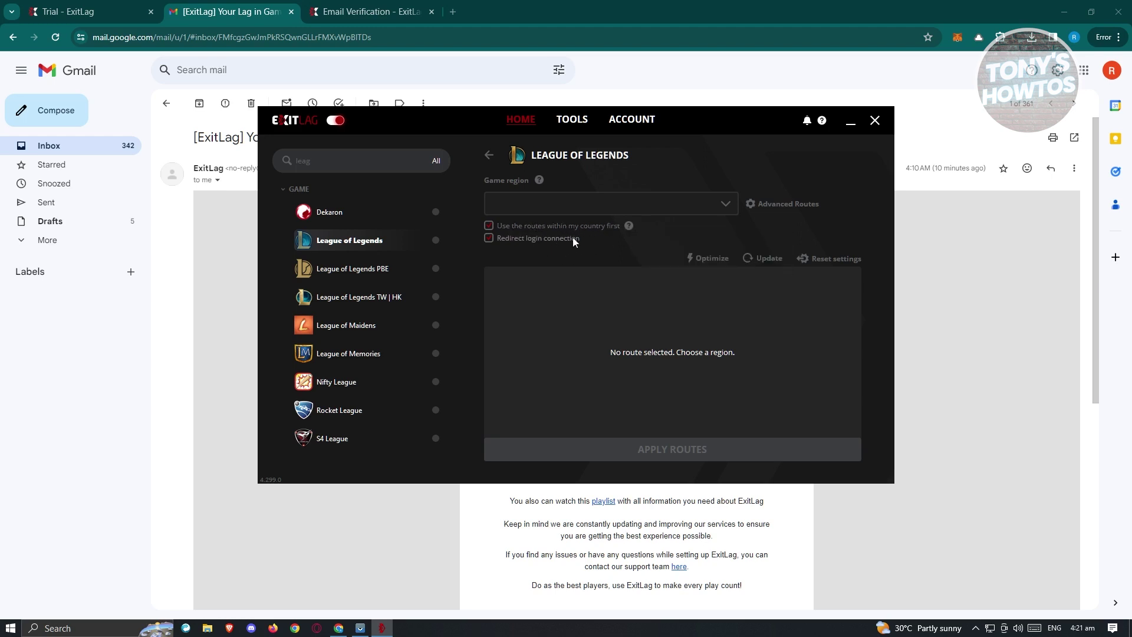
click(799, 203)
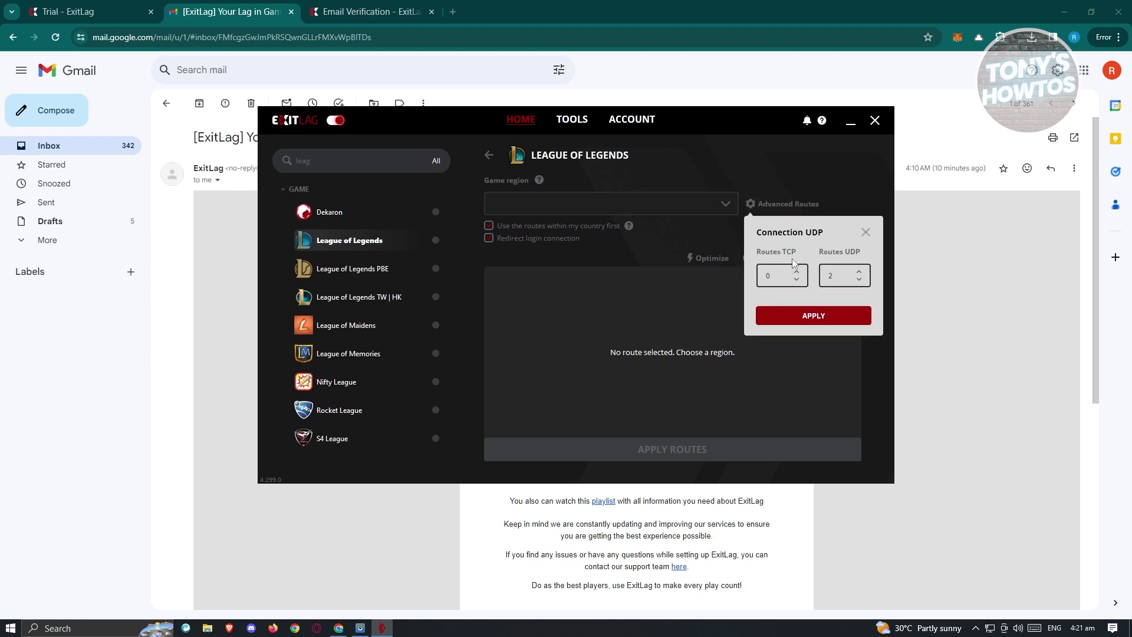
click(866, 232)
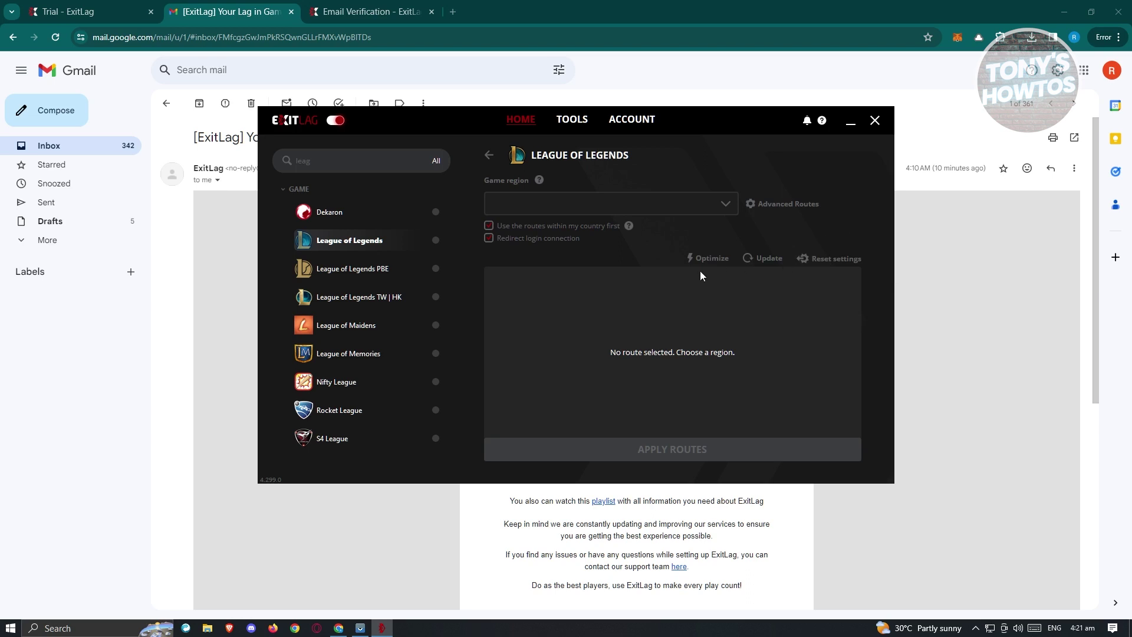
click(713, 256)
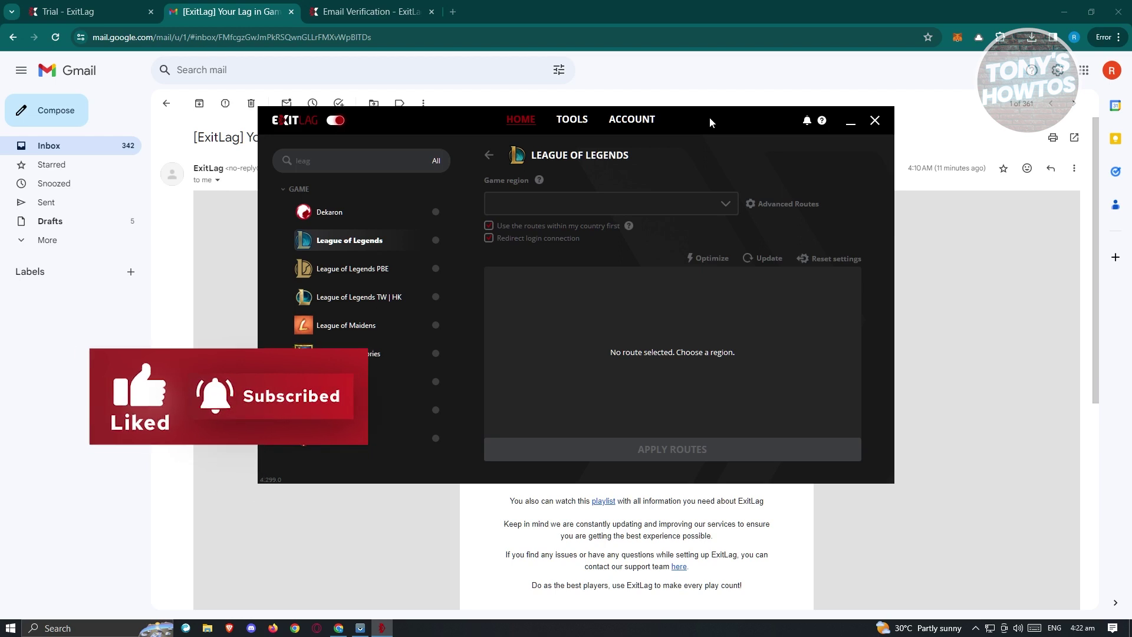
- Go from the ExitLag homepage to Pricing and scroll to the Monthly, Quarterly and Annual plans
click(88, 11)
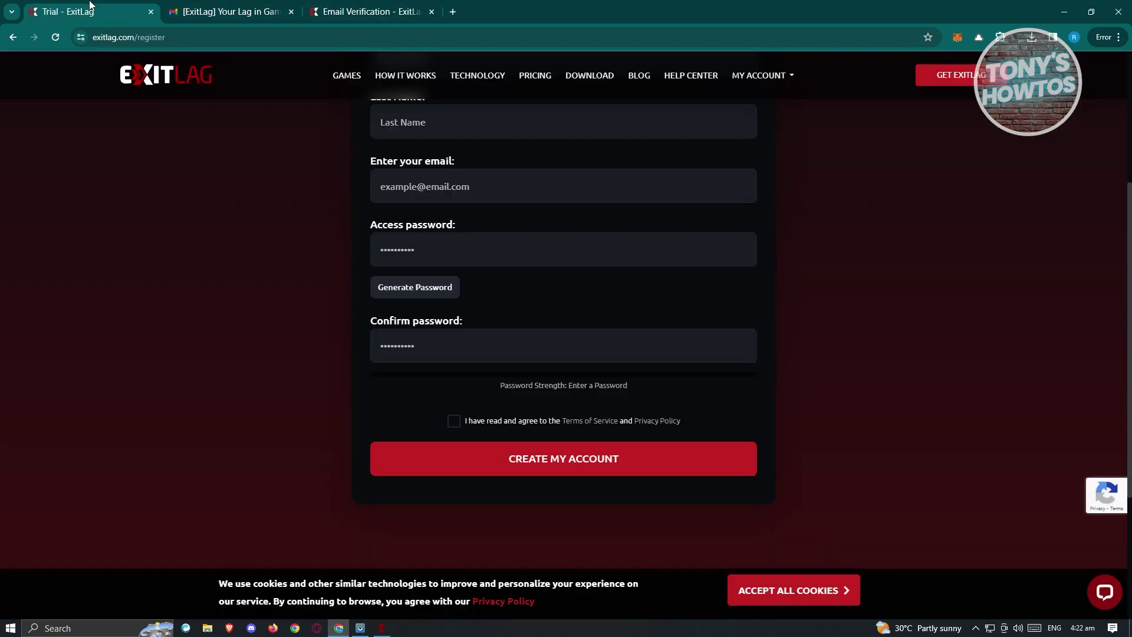
click(131, 80)
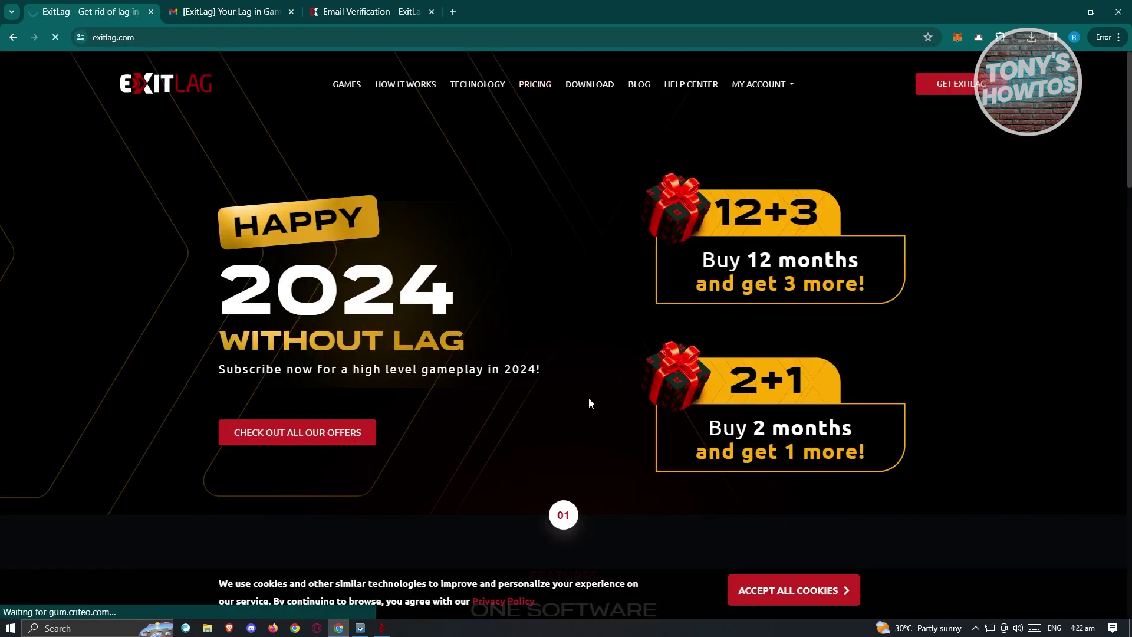
click(589, 431)
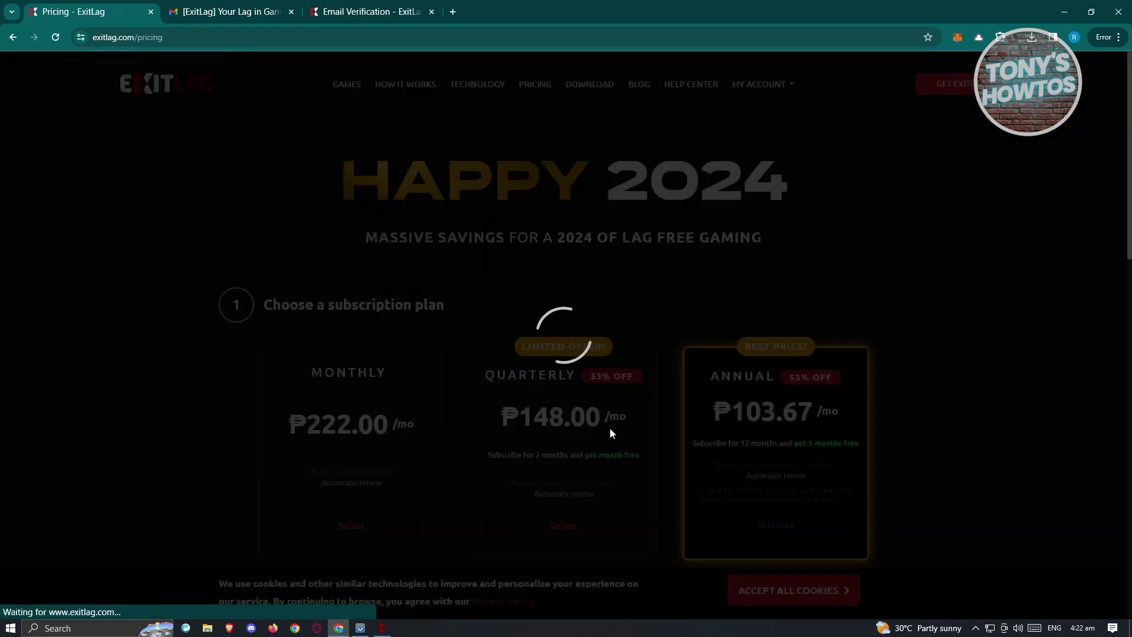
scroll(665, 337, down, 2)
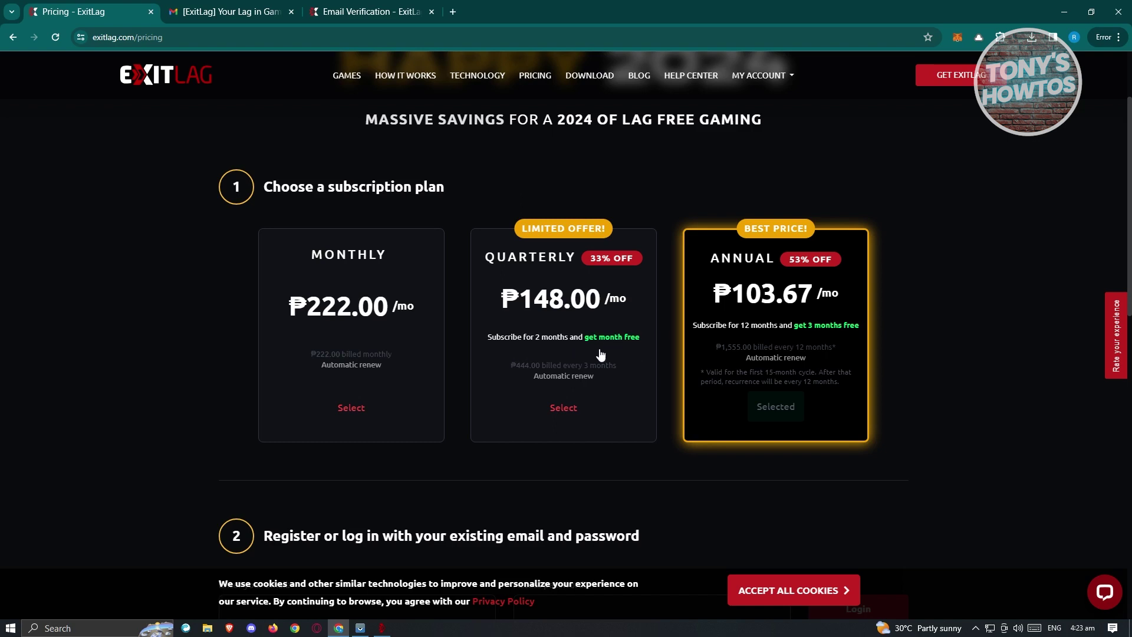
click(382, 628)
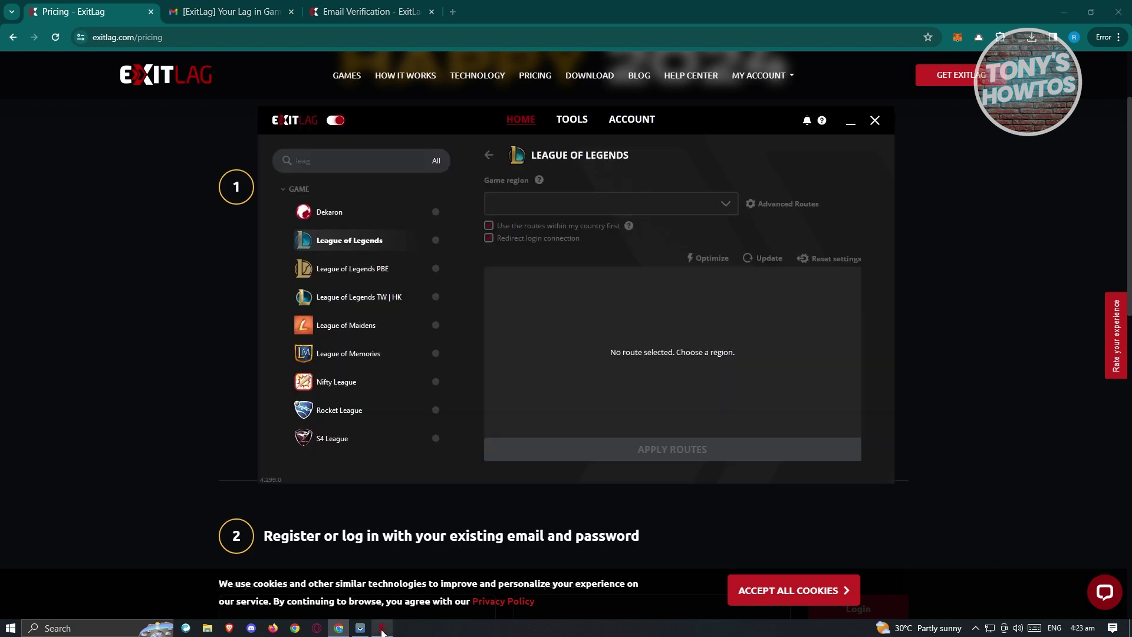